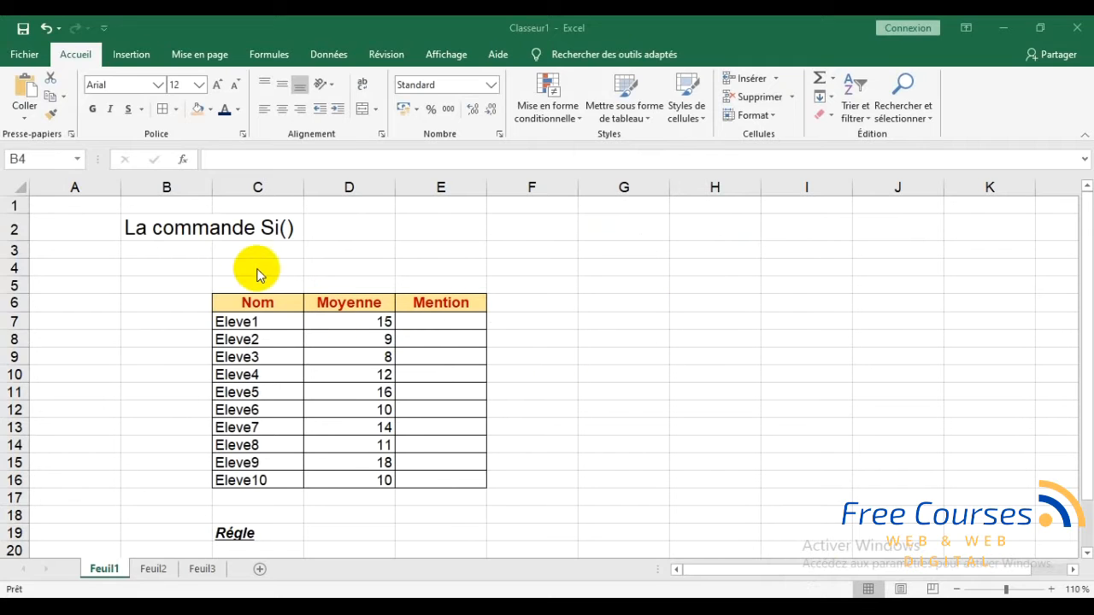
{"action": "left_click", "coordinate": [188, 227]}
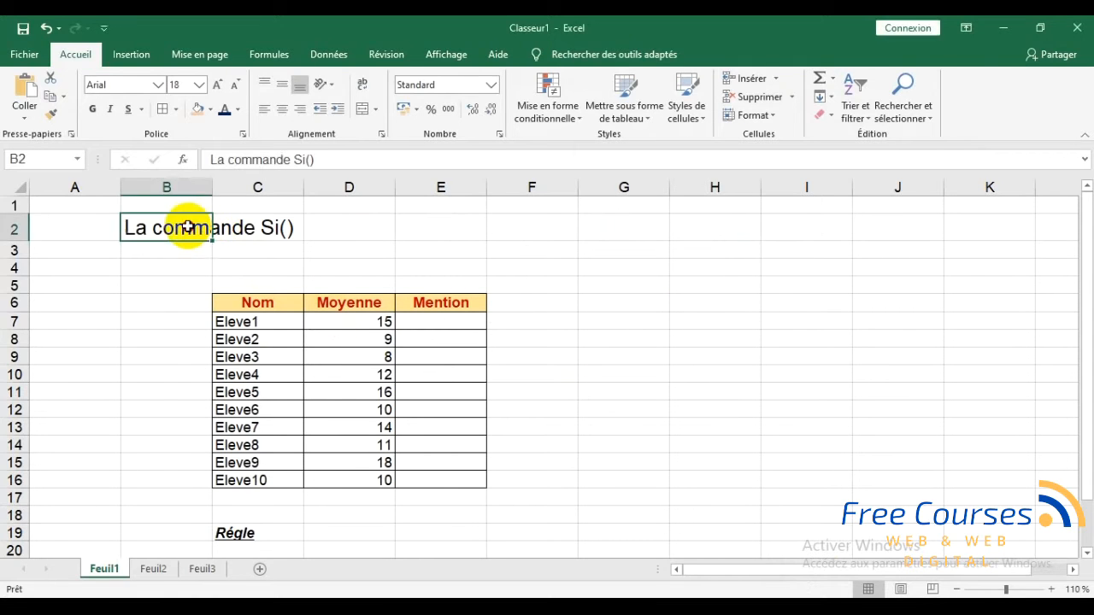
{"action": "left_click", "coordinate": [356, 234]}
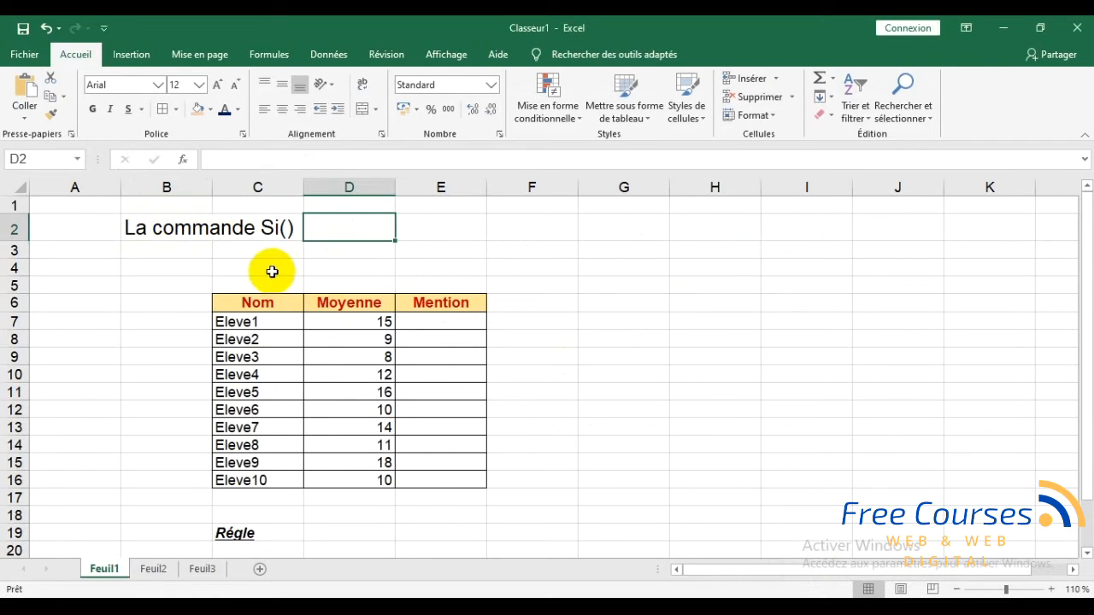
{"action": "left_click", "coordinate": [267, 270]}
{"action": "left_click", "coordinate": [264, 231]}
{"action": "left_click", "coordinate": [151, 265]}
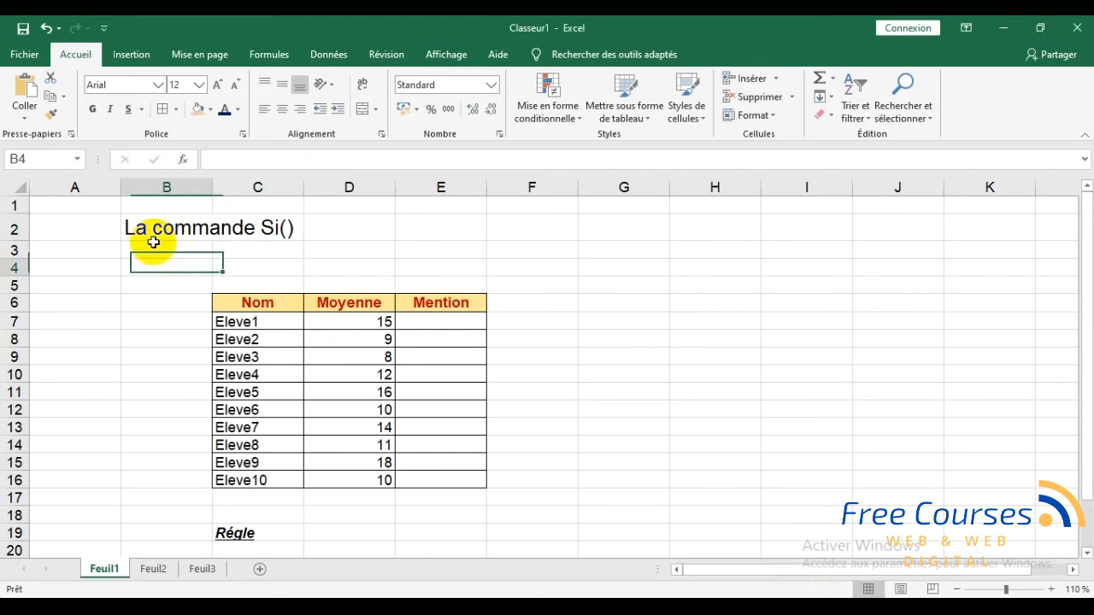
{"action": "left_click_drag", "start_coordinate": [132, 228], "coordinate": [362, 247]}
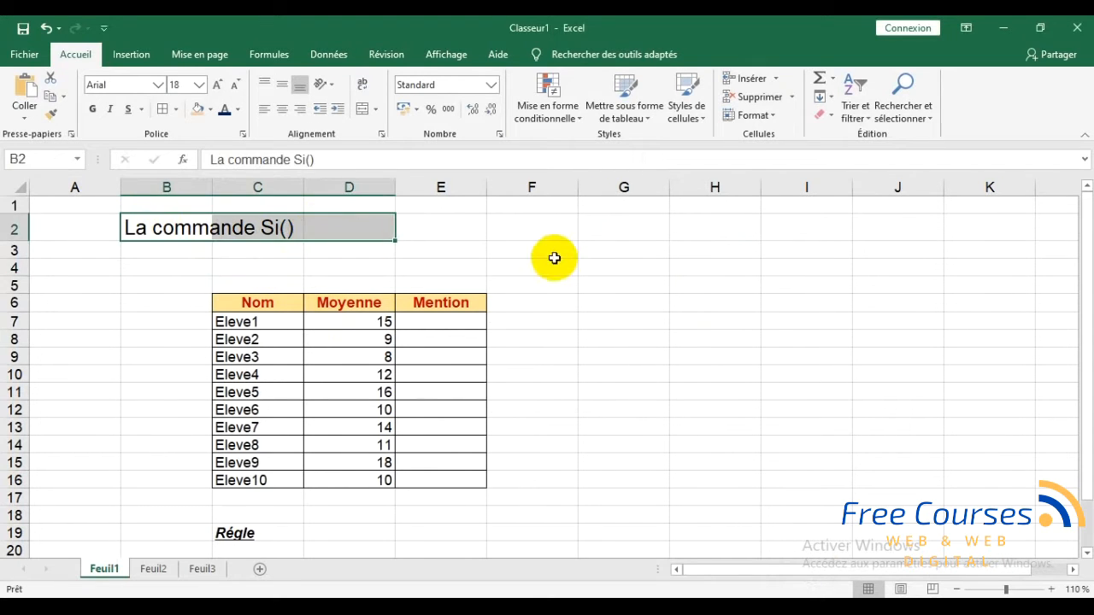
{"action": "left_click", "coordinate": [539, 251]}
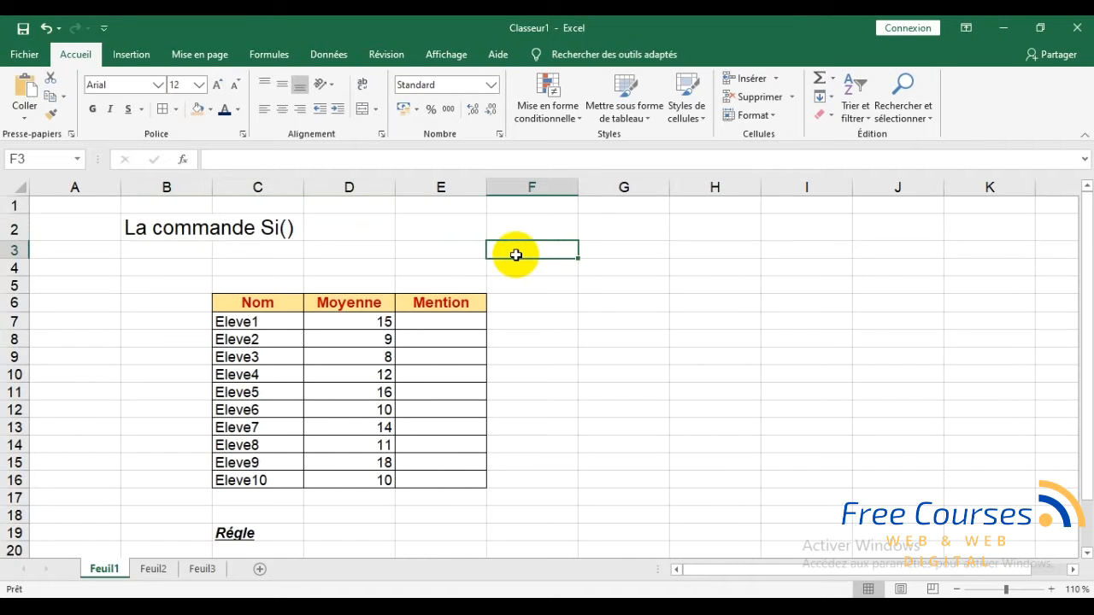
{"action": "left_click", "coordinate": [274, 227]}
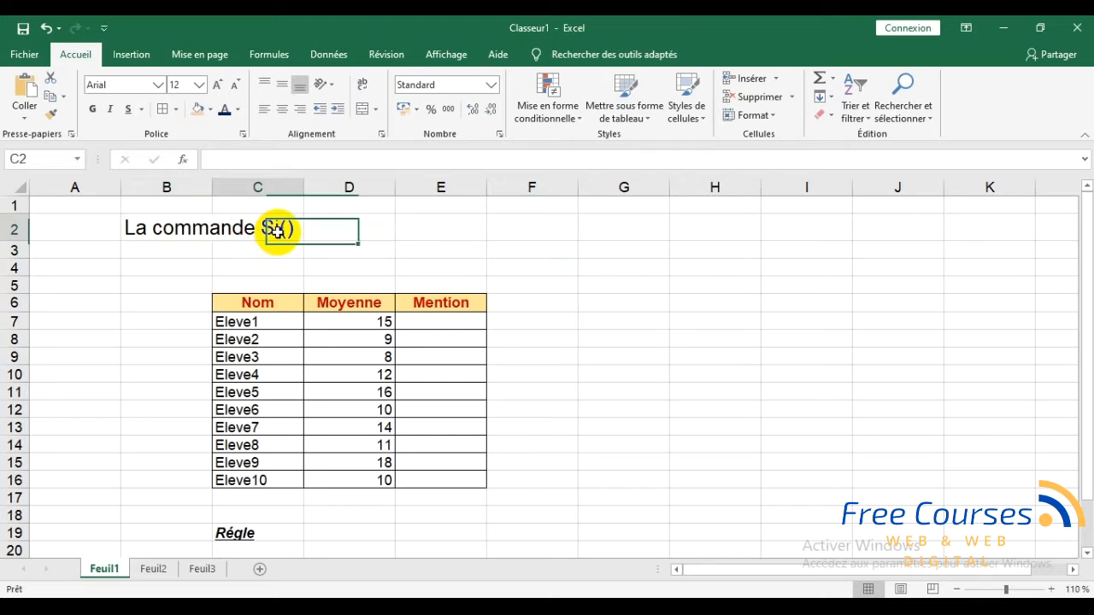
{"action": "left_click", "coordinate": [342, 265]}
{"action": "left_click", "coordinate": [343, 252]}
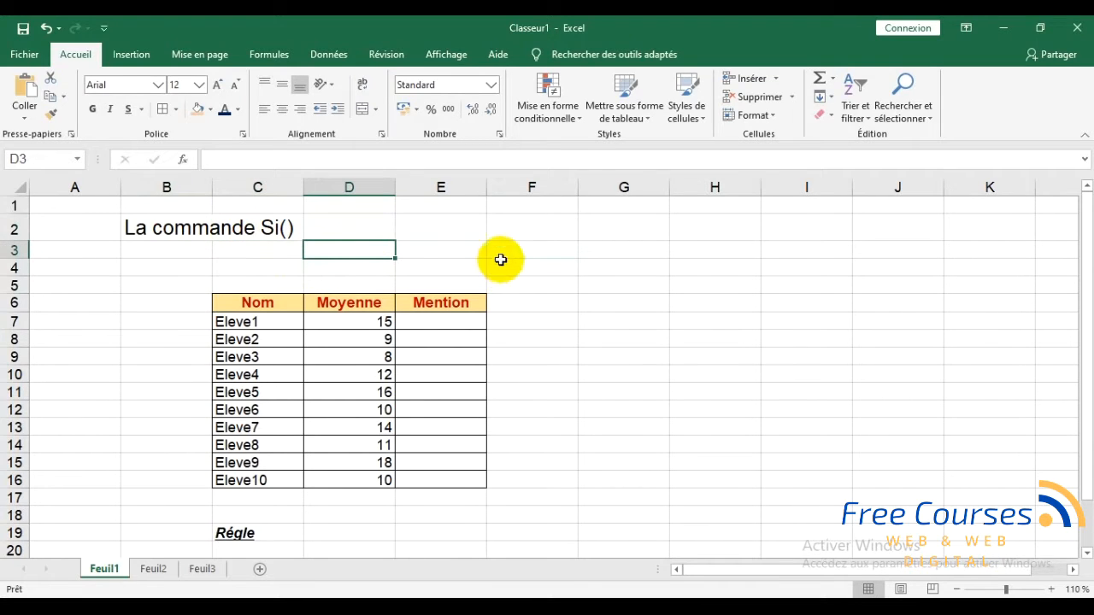
{"action": "left_click", "coordinate": [459, 225]}
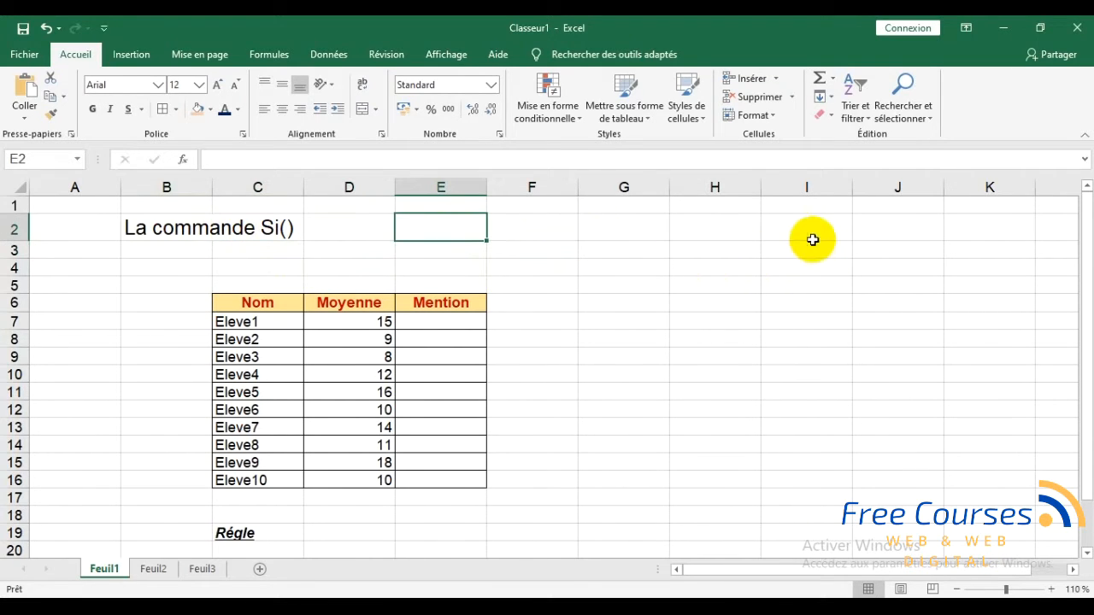
- Enter the label "Syntaxe" in cell B3, under the title "La commande Si()"
{"action": "left_click", "coordinate": [164, 249]}
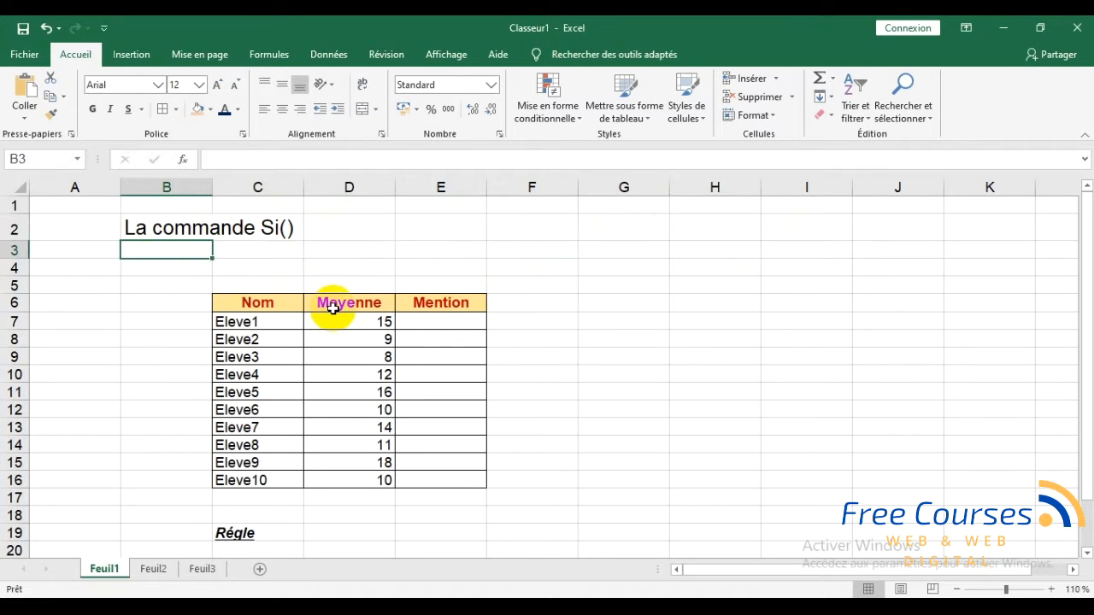
{"action": "type", "text": "Syntaxe"}
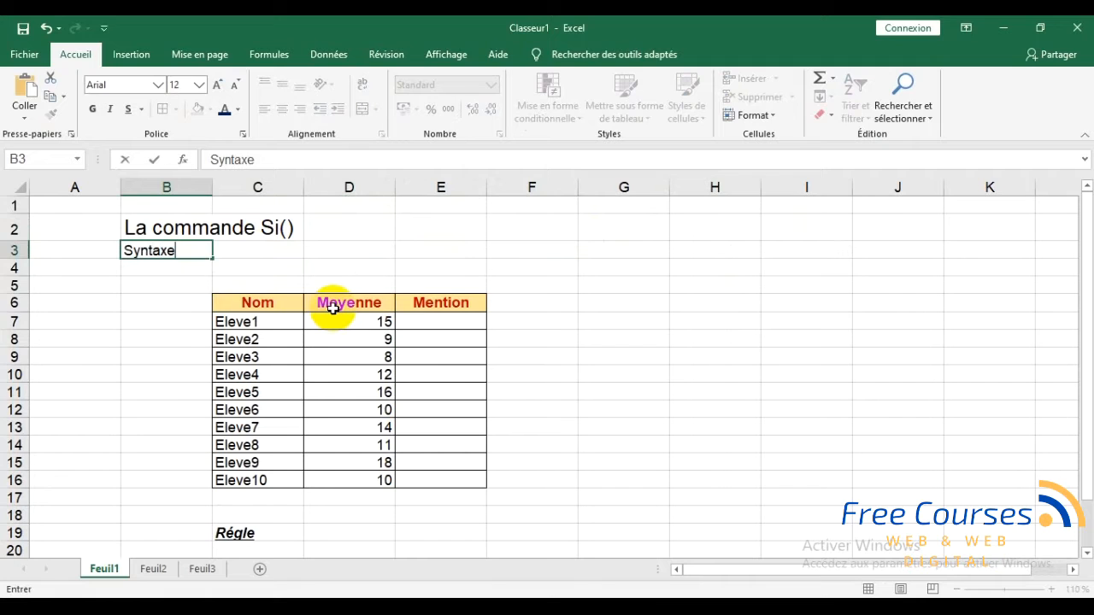
{"action": "key", "text": "Return"}
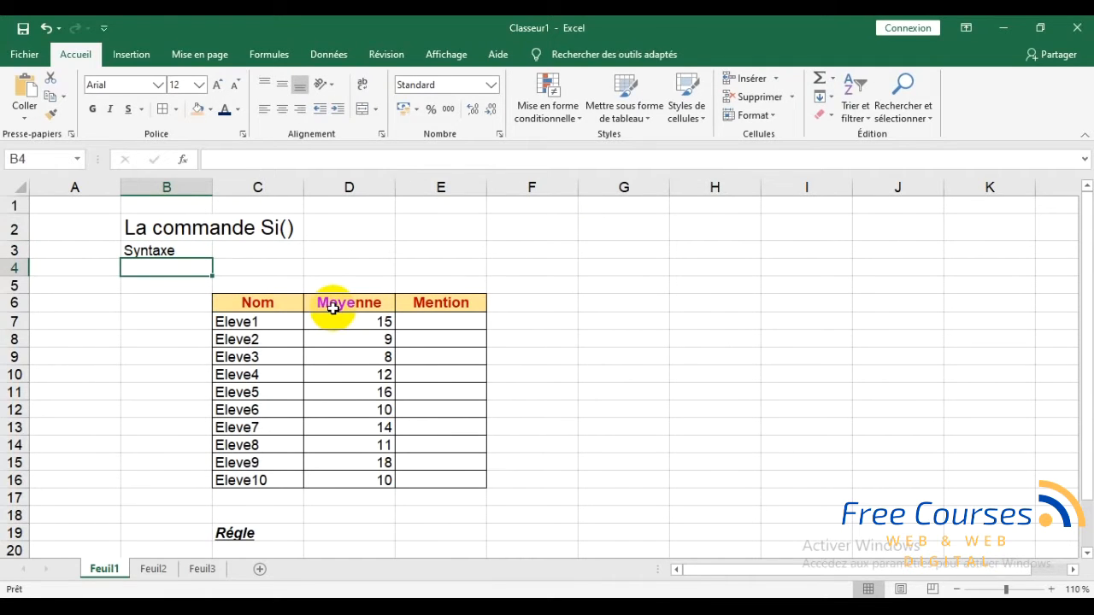
- Write =si(condition;Résultat1;Résultat2) in cell B4 as the syntax example under the "Syntaxe" label
{"action": "type", "text": "="}
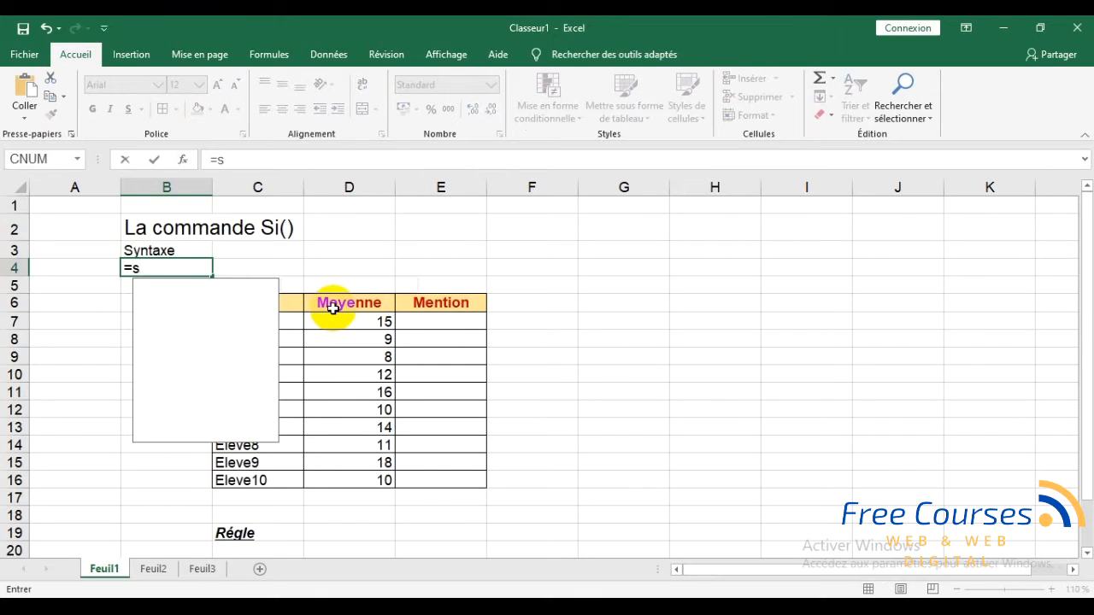
{"action": "type", "text": "sii"}
{"action": "key", "text": "BackSpace"}
{"action": "type", "text": "("}
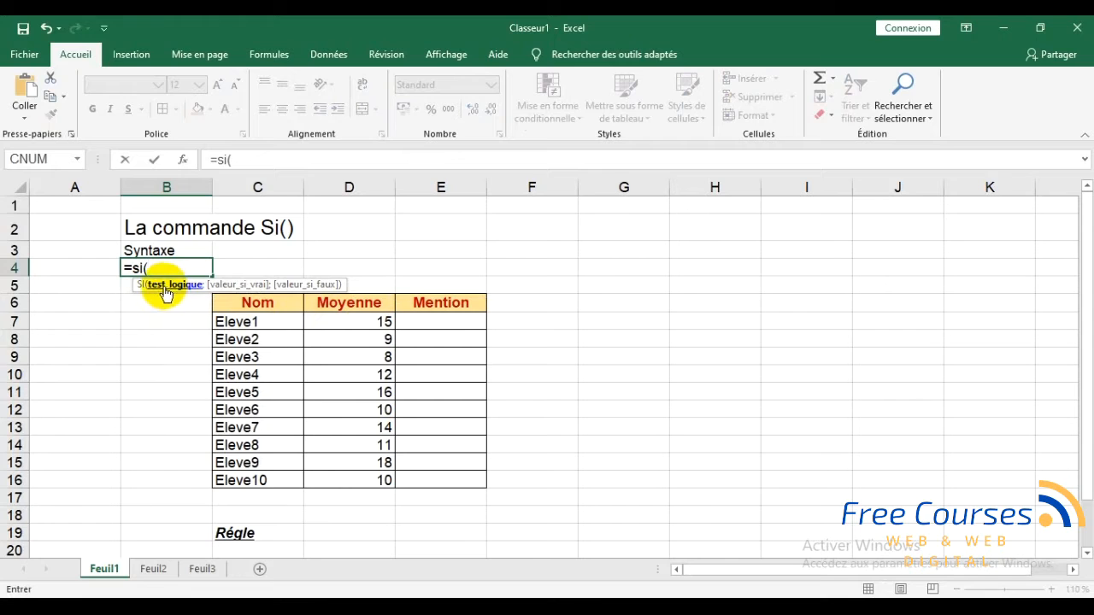
{"action": "type", "text": "c"}
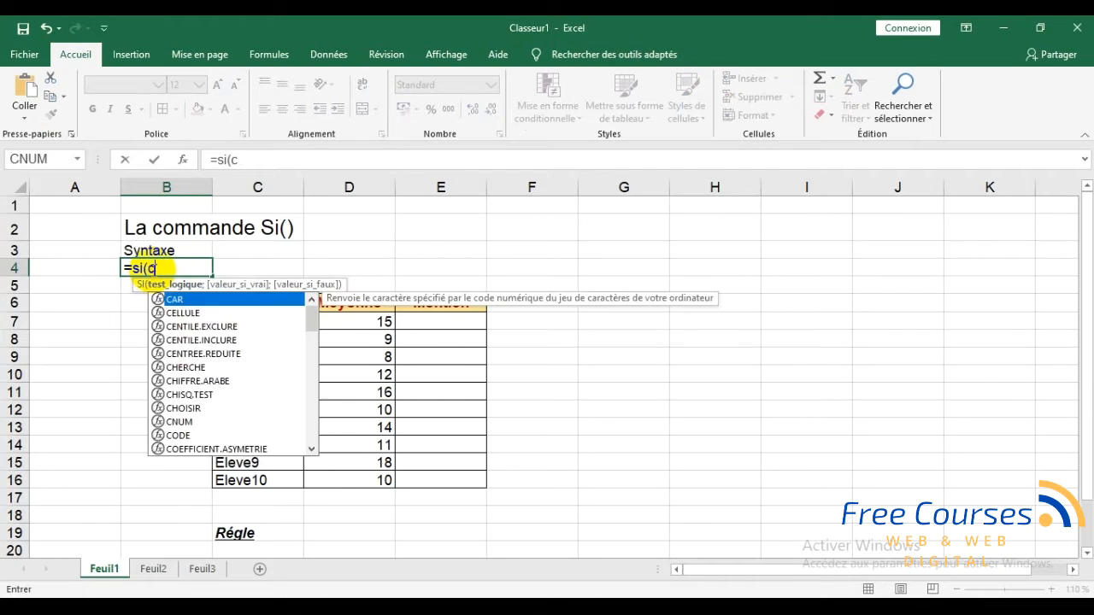
{"action": "type", "text": "ondit"}
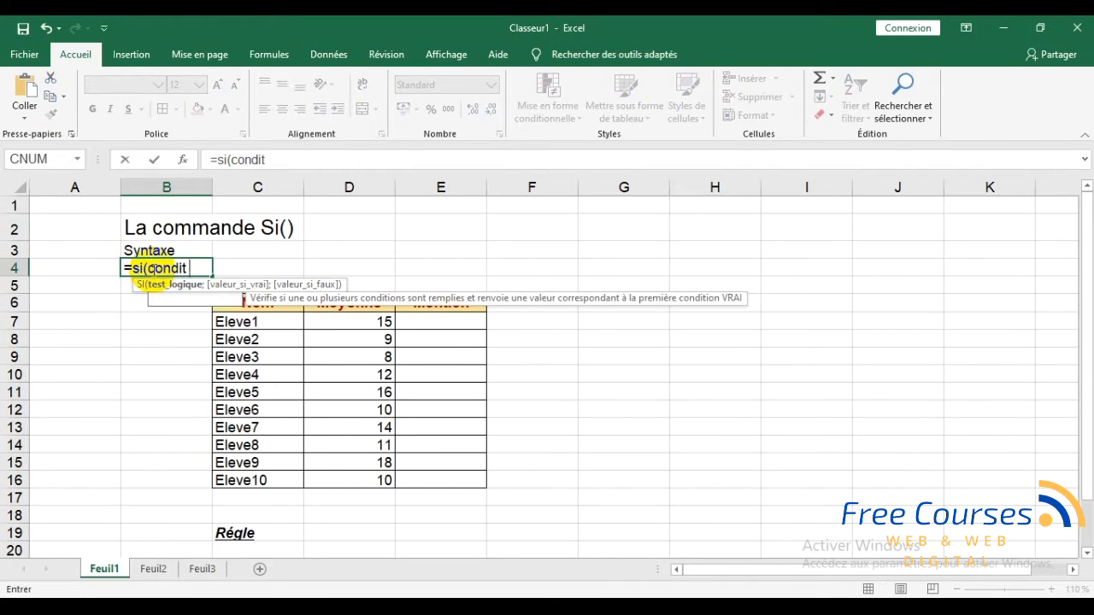
{"action": "type", "text": "ion;"}
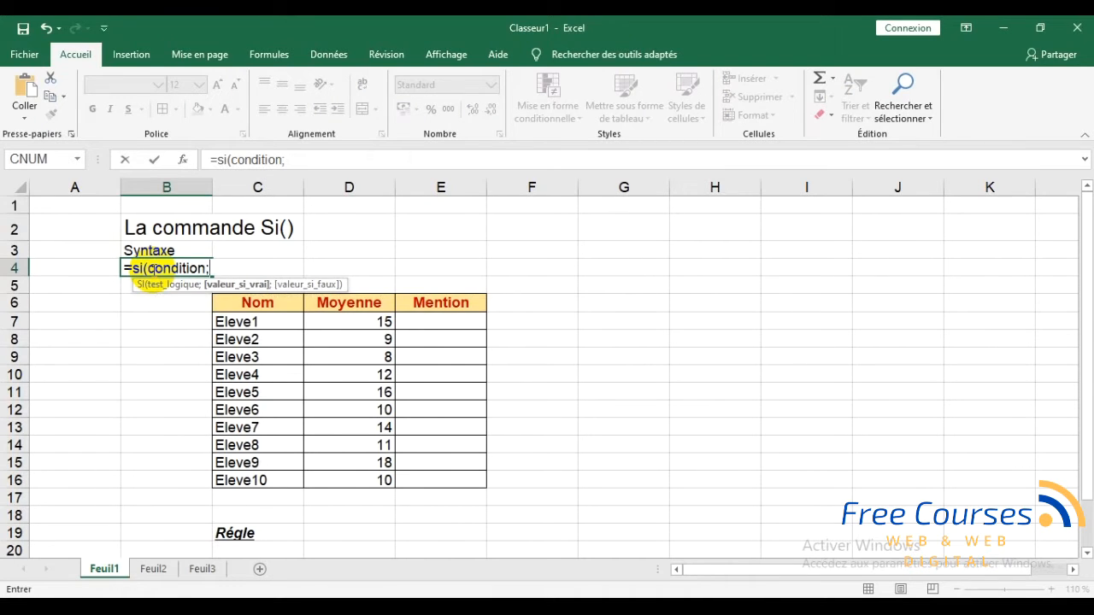
{"action": "type", "text": "Rés"}
{"action": "type", "text": "ultat1;Résultat"}
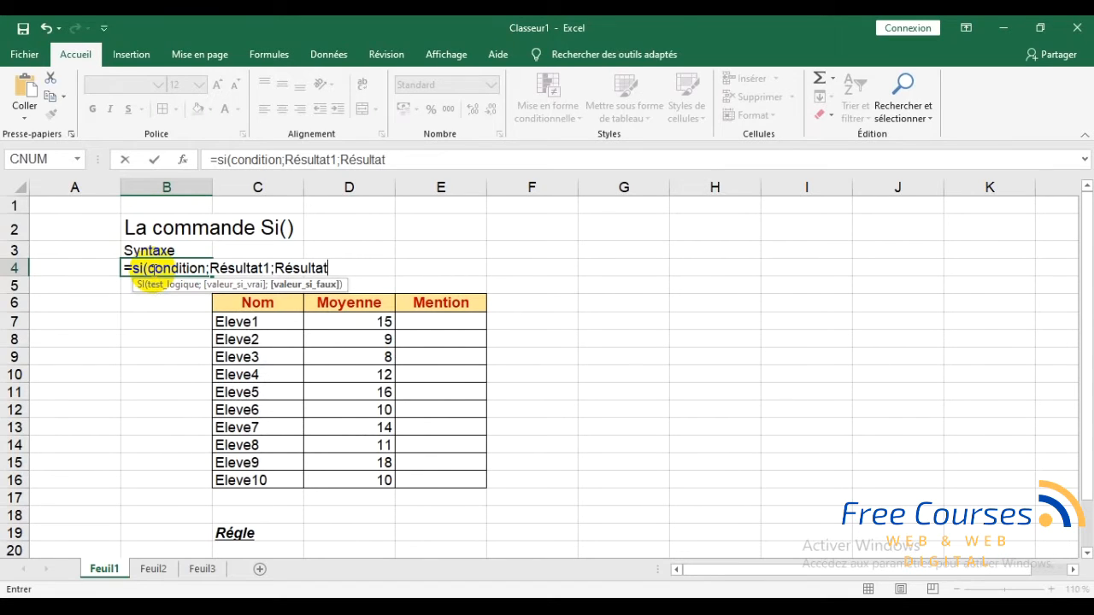
{"action": "type", "text": "2)"}
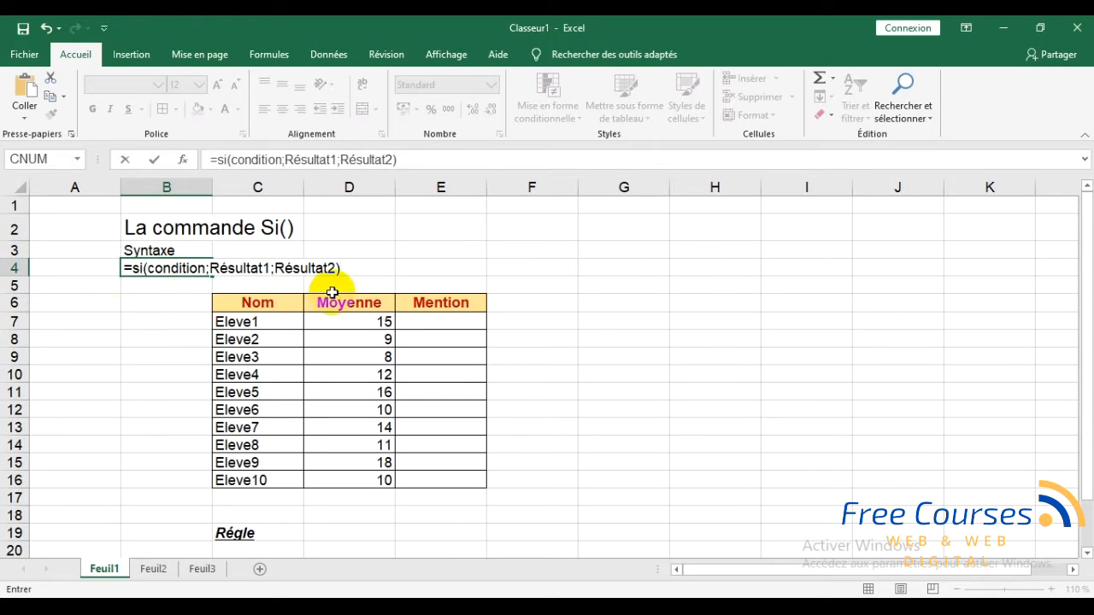
- Remove the leading equals sign from the syntax example in B4 and commit it as plain text
{"action": "left_click", "coordinate": [121, 268]}
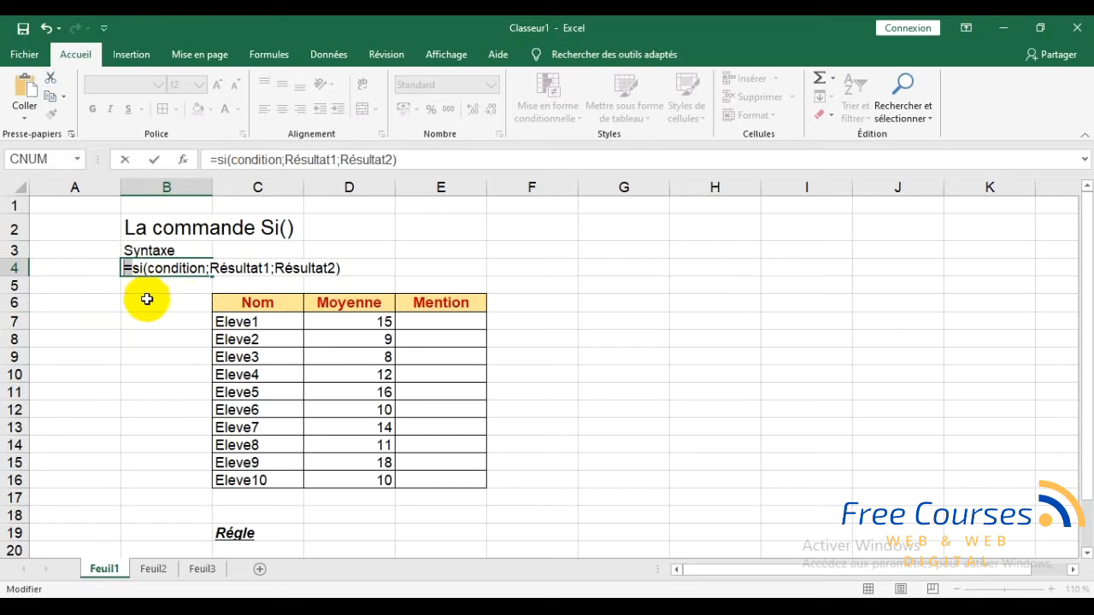
{"action": "key", "text": "Delete"}
{"action": "key", "text": "ctrl+Return"}
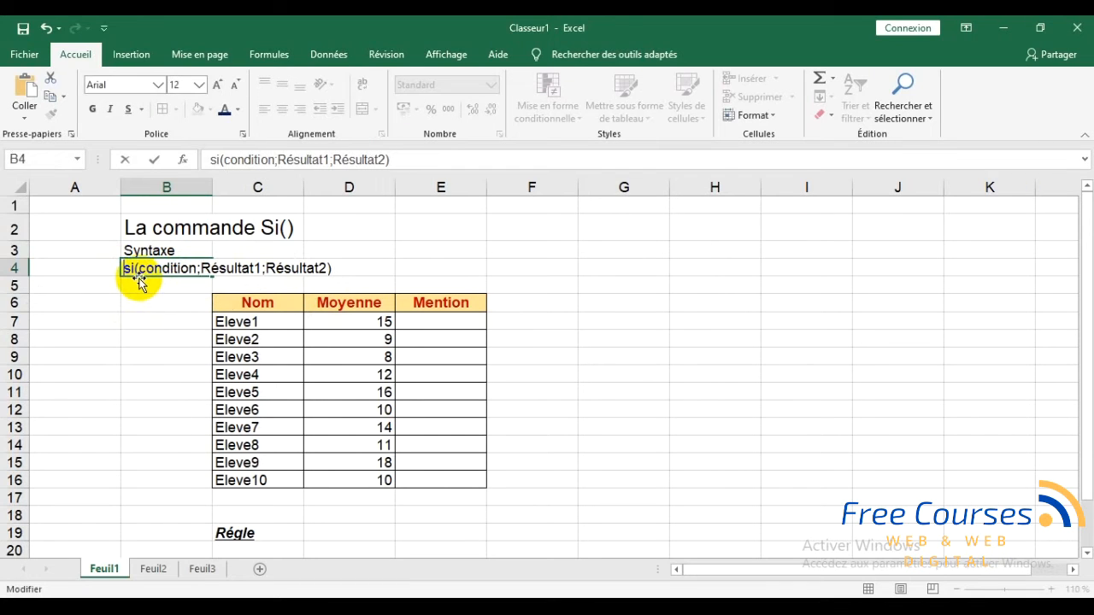
{"action": "left_click", "coordinate": [129, 284]}
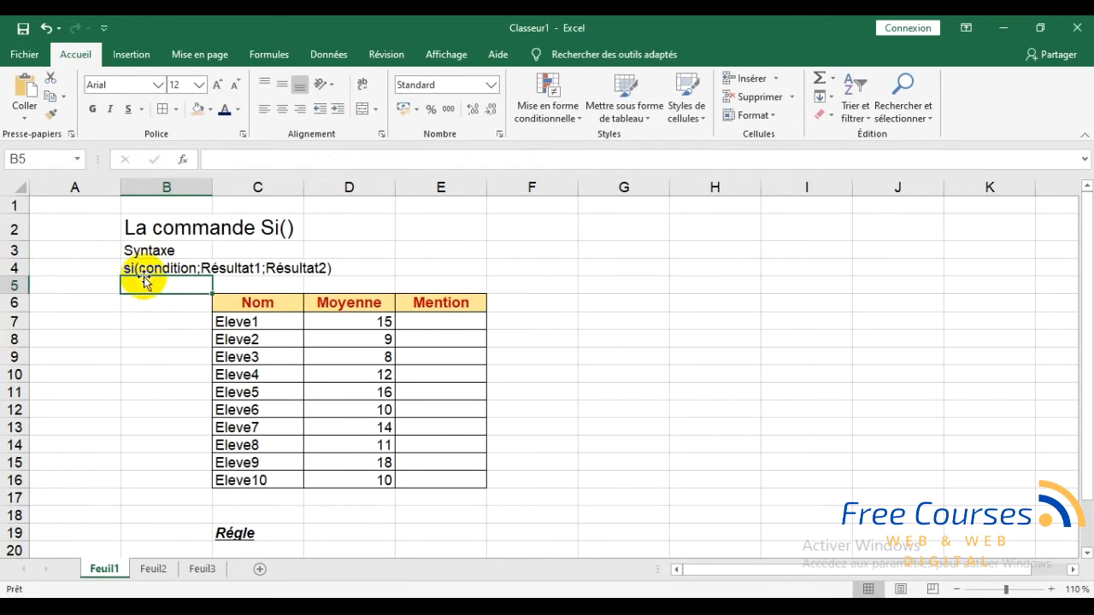
- Change the font colour of the syntax text in B4 to dark red
{"action": "left_click", "coordinate": [154, 266]}
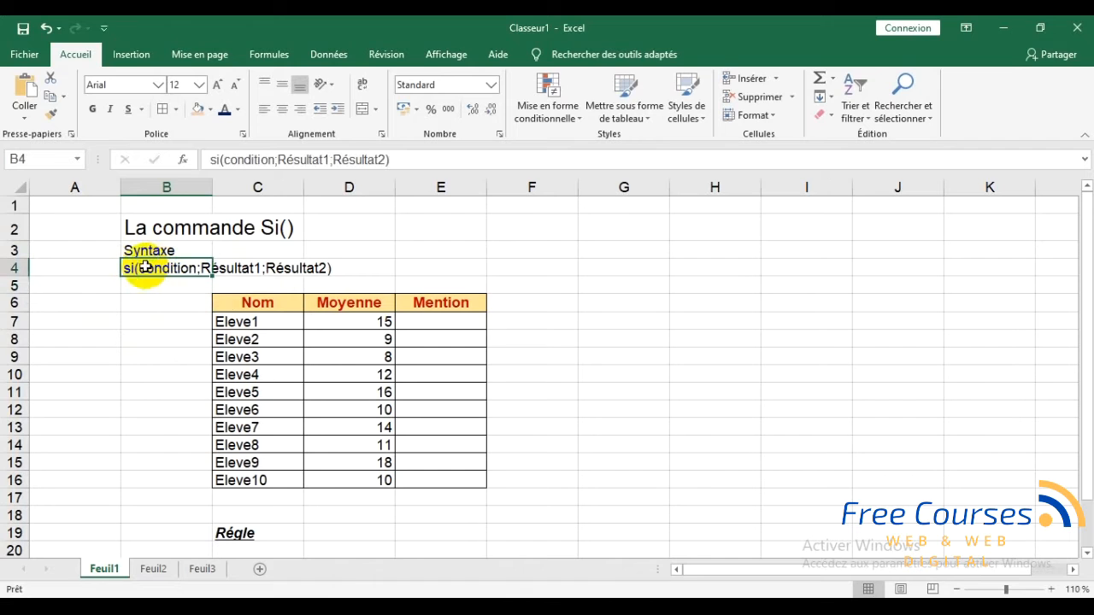
{"action": "left_click", "coordinate": [237, 114]}
{"action": "left_click", "coordinate": [225, 250]}
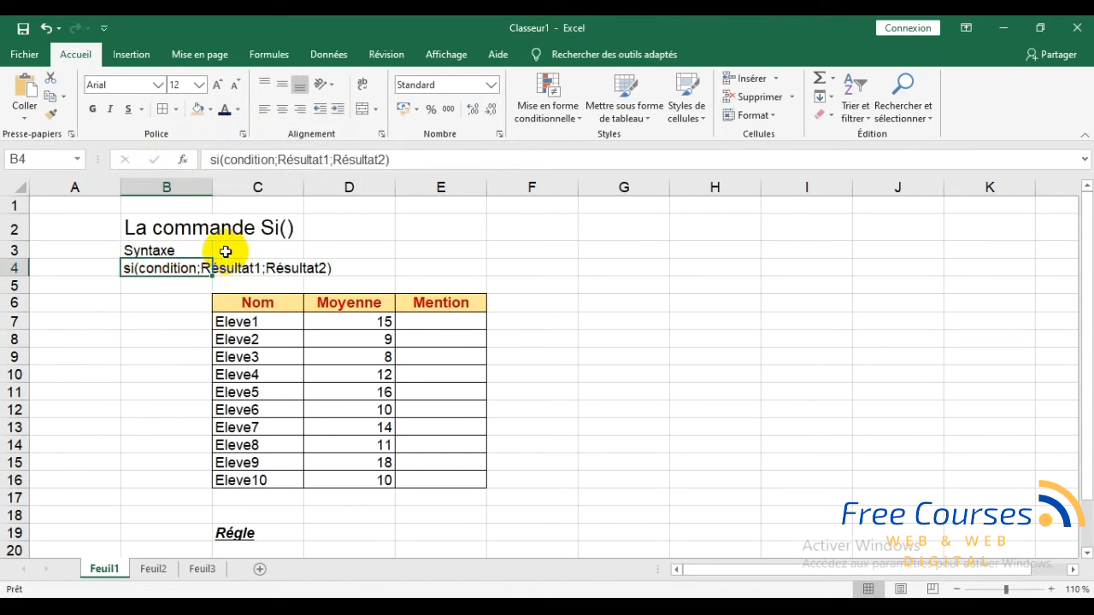
{"action": "left_click", "coordinate": [168, 308]}
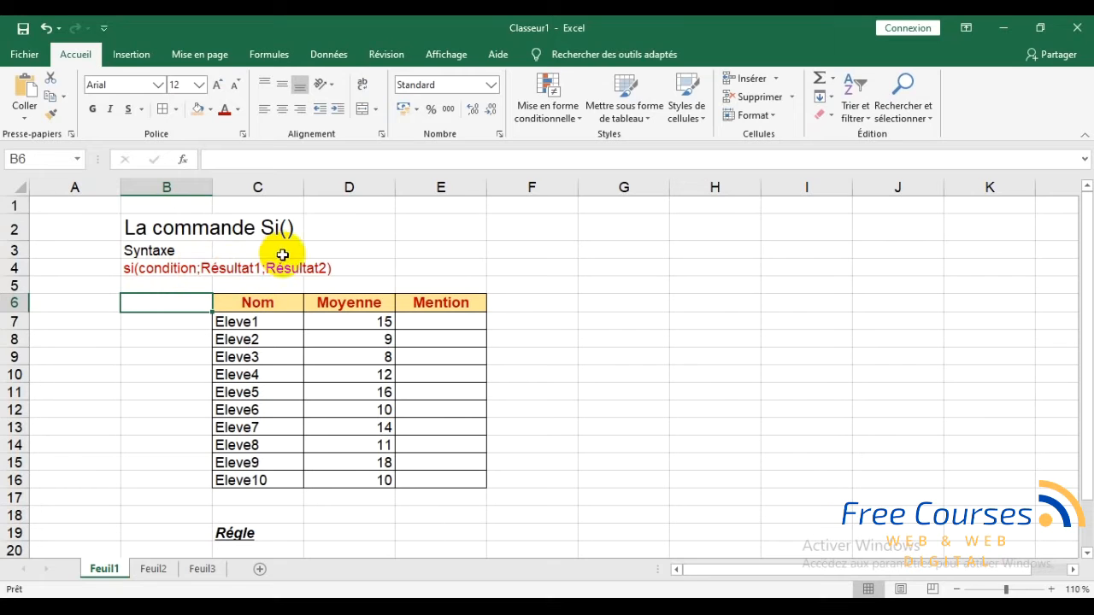
- Review the syntax line, the Nom/Moyenne/Mention table and the Régle text below it that defines the Mention values
{"action": "left_click", "coordinate": [169, 272]}
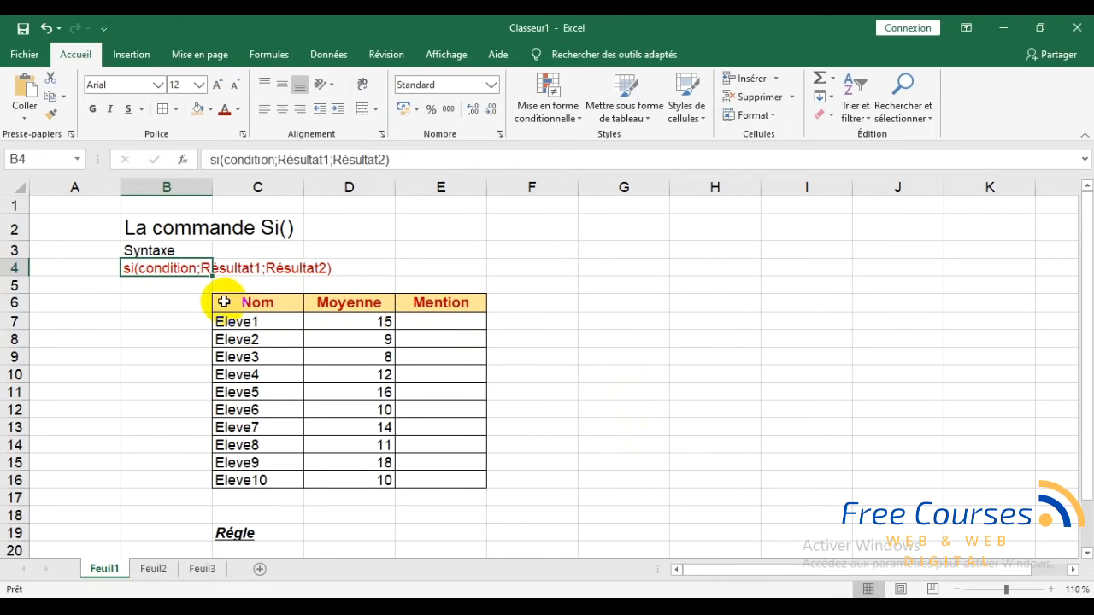
{"action": "left_click_drag", "start_coordinate": [232, 305], "coordinate": [459, 482]}
{"action": "left_click", "coordinate": [317, 459]}
{"action": "left_click_drag", "start_coordinate": [275, 321], "coordinate": [282, 344]}
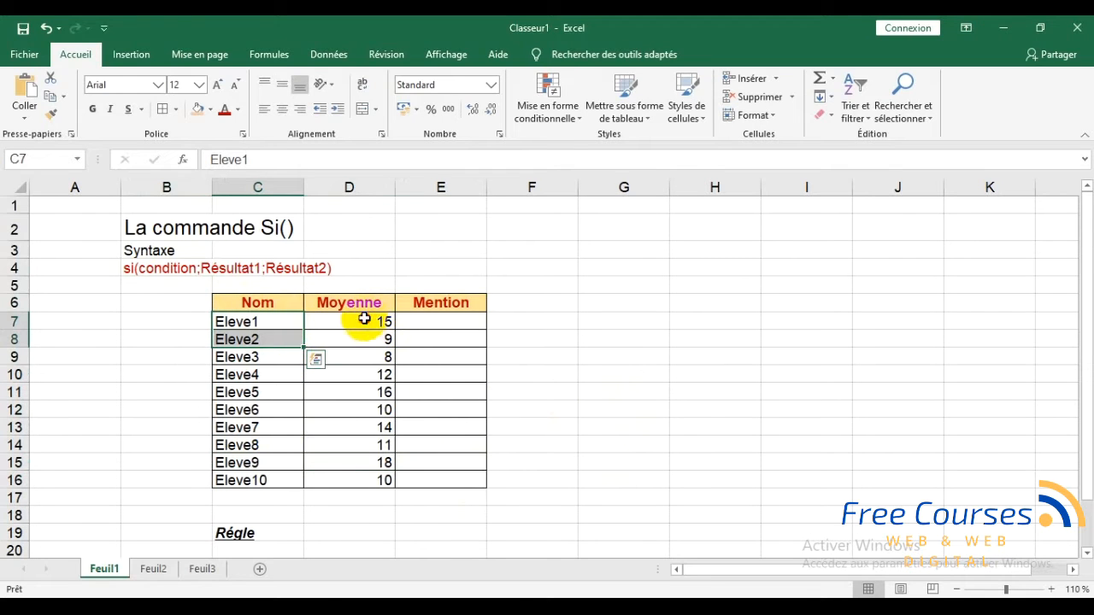
{"action": "left_click", "coordinate": [362, 317]}
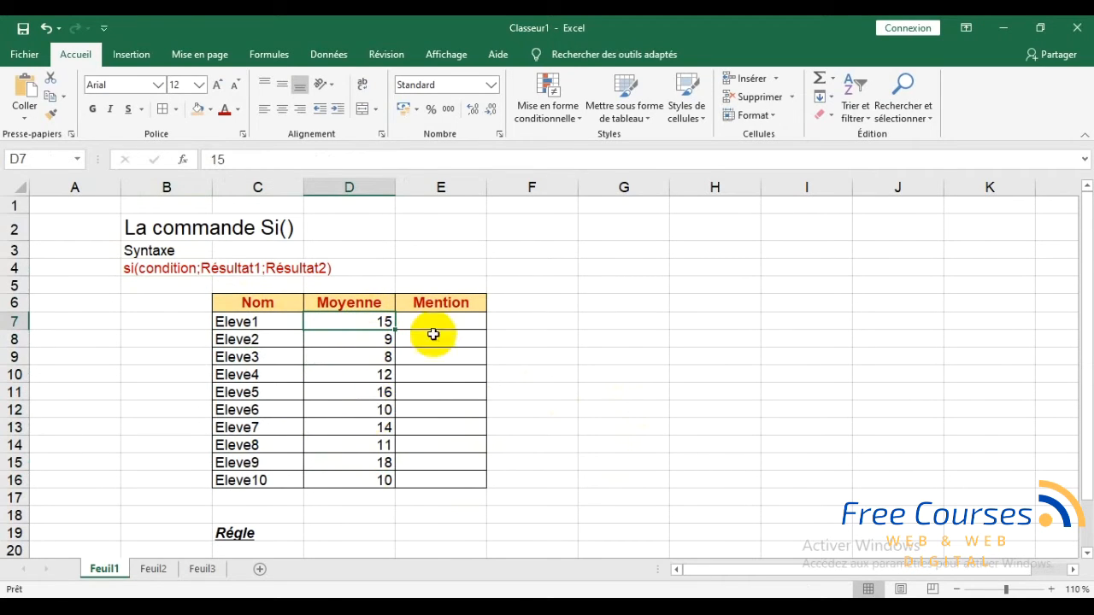
{"action": "left_click", "coordinate": [439, 321]}
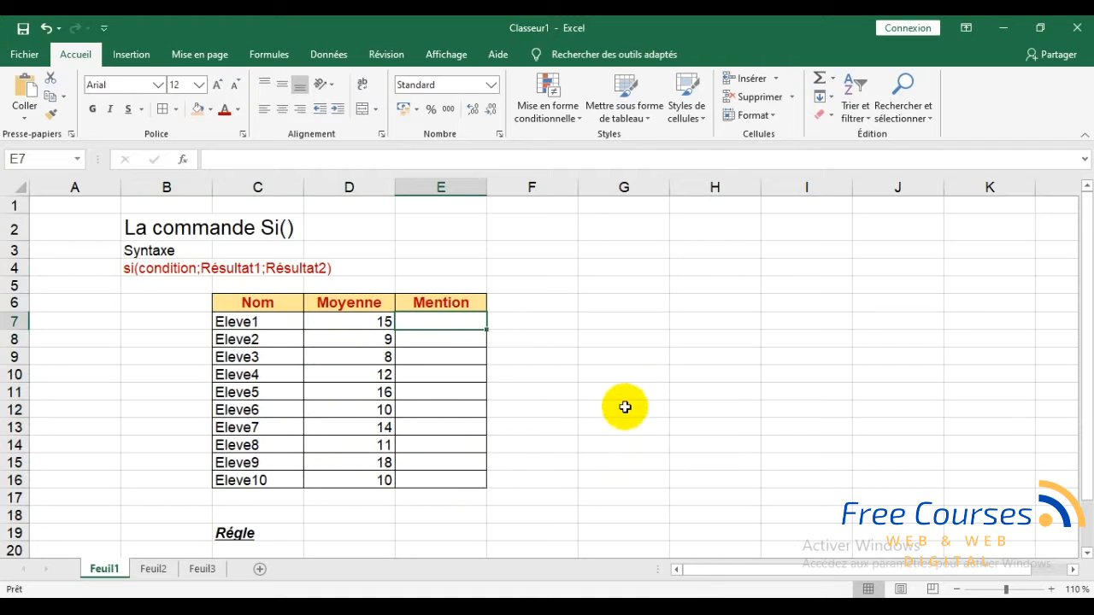
{"action": "scroll", "coordinate": [625, 414], "scroll_direction": "down", "scroll_amount": 2}
{"action": "scroll", "coordinate": [624, 419], "scroll_direction": "up", "scroll_amount": 1}
{"action": "scroll", "coordinate": [624, 422], "scroll_direction": "down", "scroll_amount": 1}
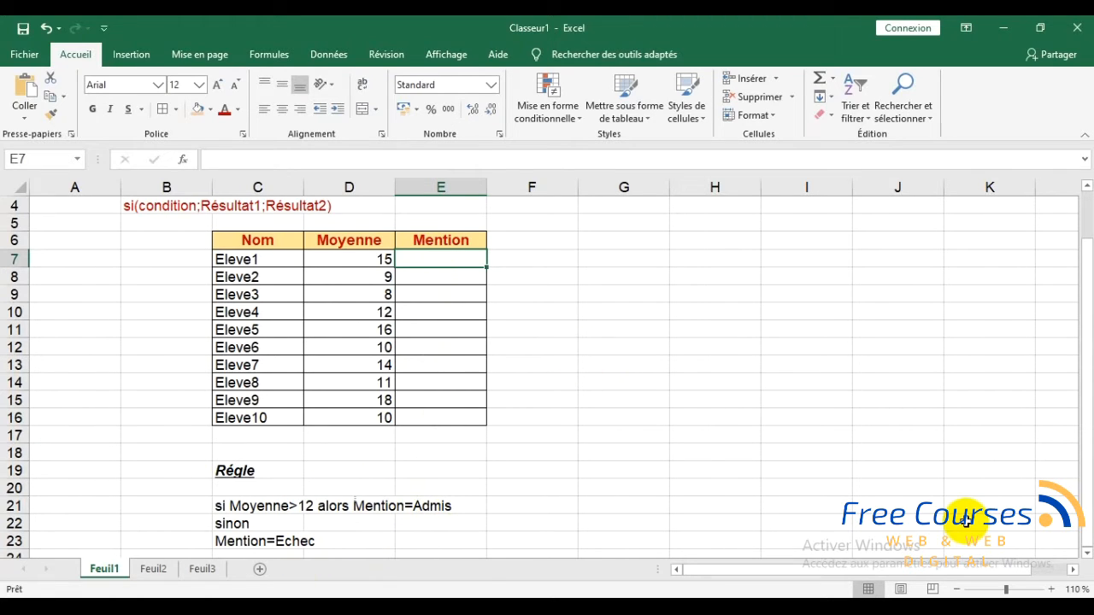
{"action": "type", "text": "="}
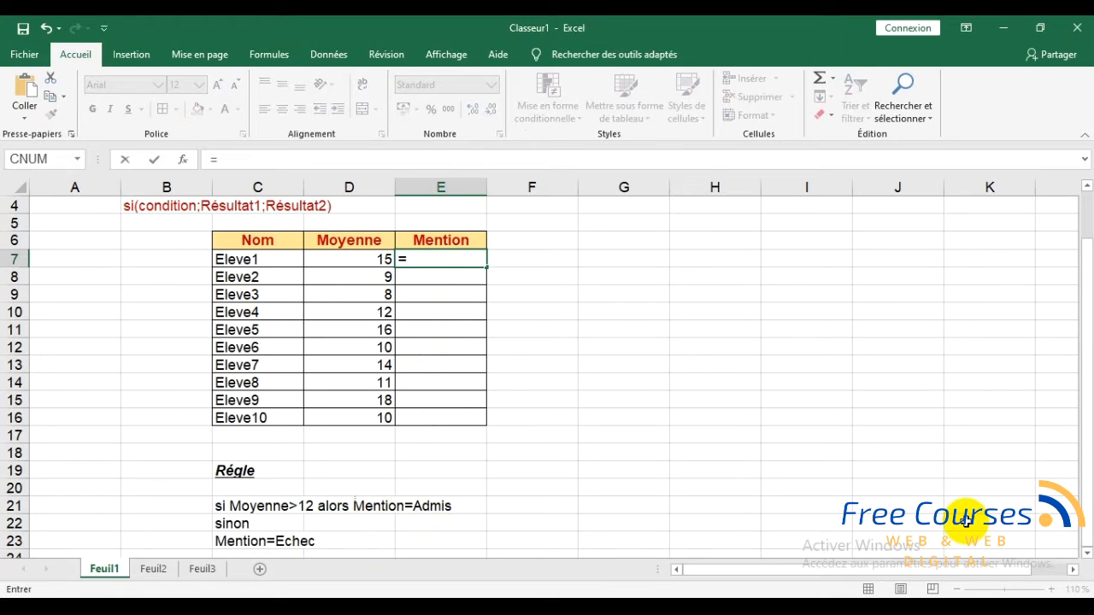
{"action": "type", "text": "si"}
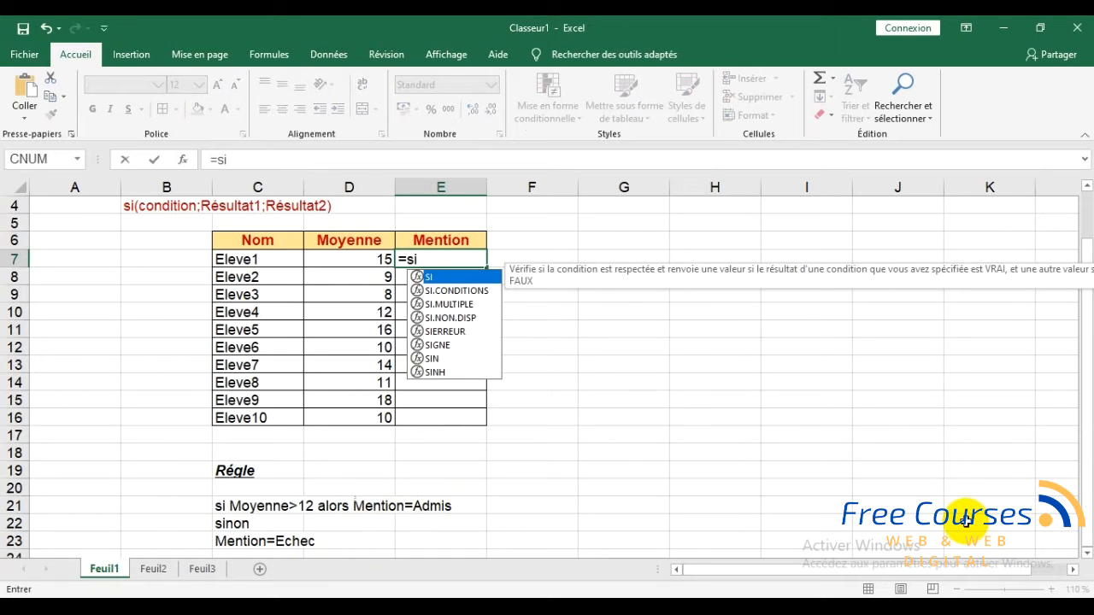
{"action": "type", "text": "("}
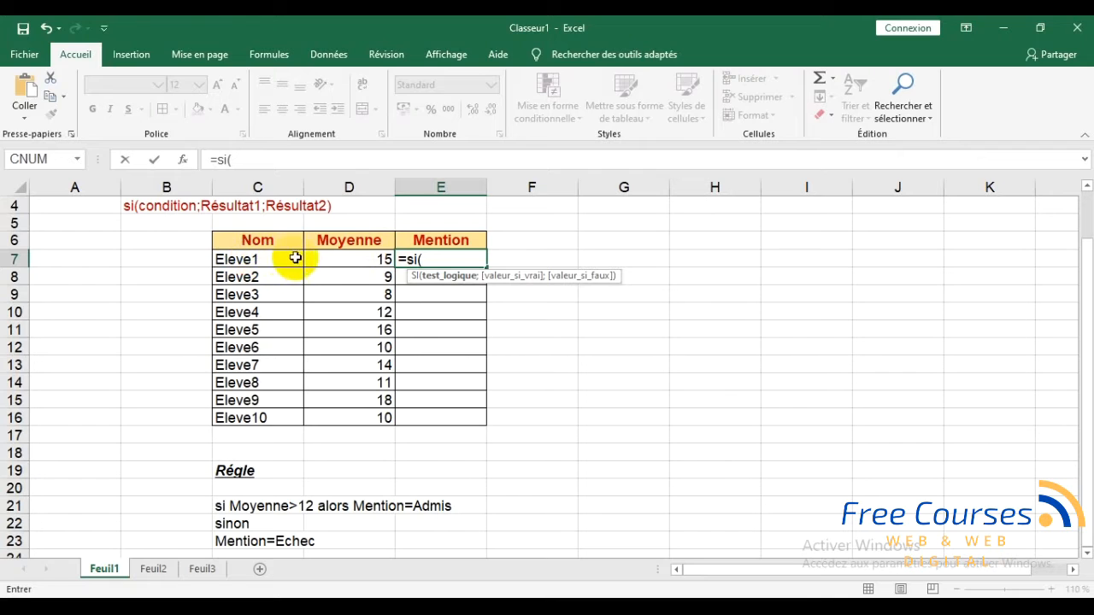
{"action": "left_click", "coordinate": [344, 260]}
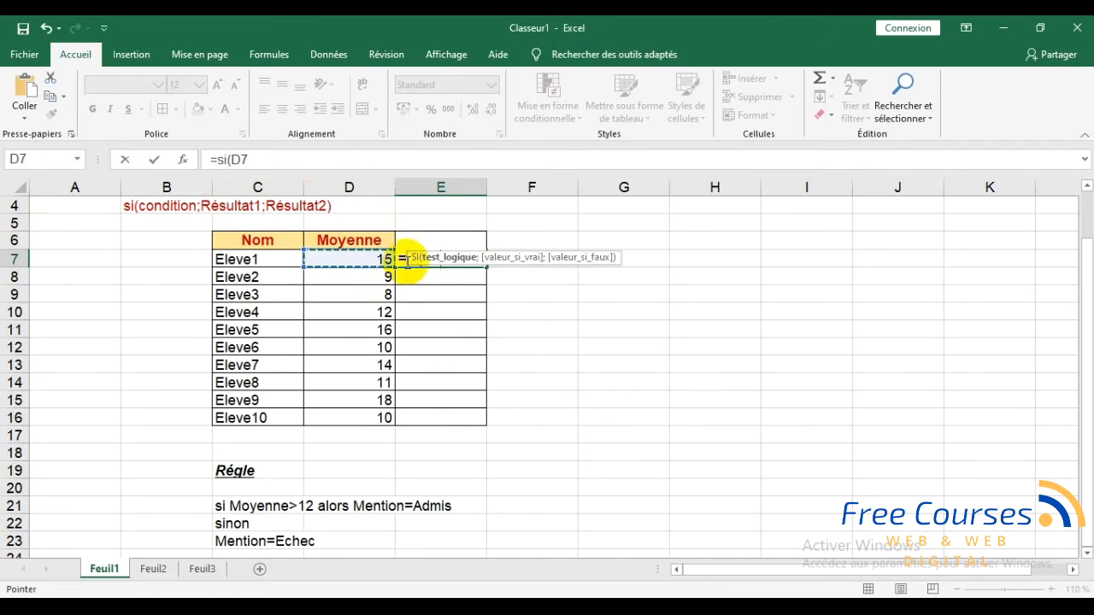
{"action": "left_click", "coordinate": [553, 487]}
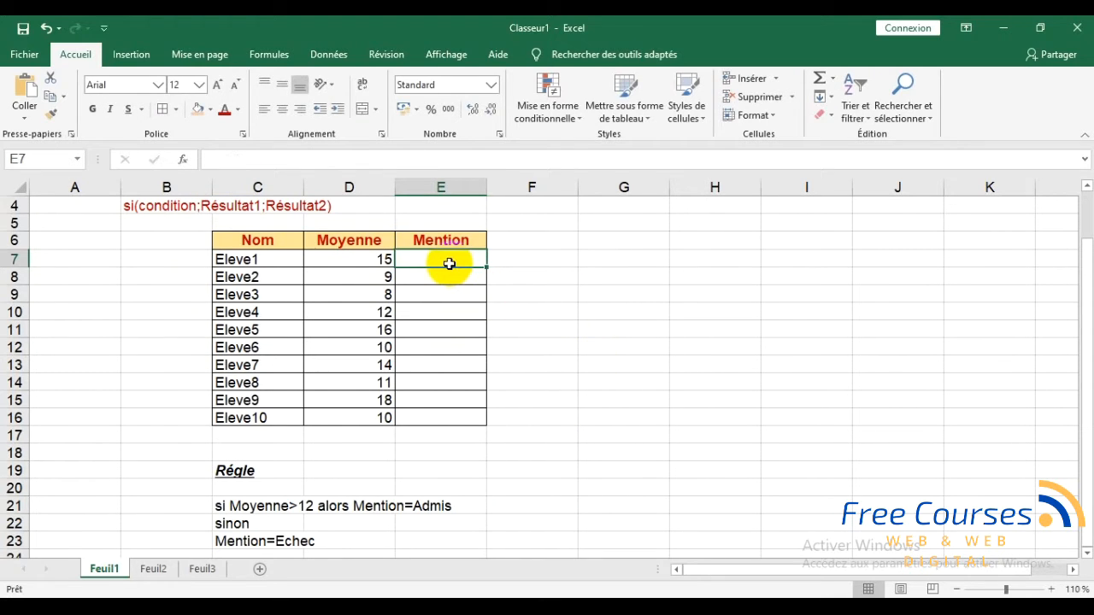
- Enter the formula =si(D7>12;"Admis";"Echec") in E7 to determine the Mention for Eleve1
{"action": "type", "text": "=si("}
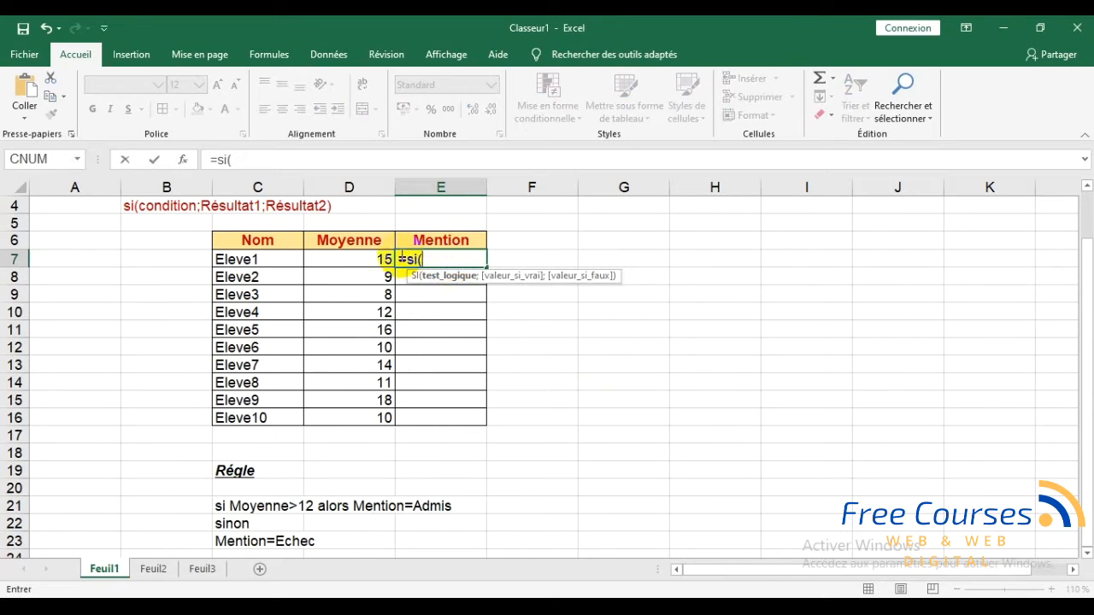
{"action": "left_click", "coordinate": [350, 258]}
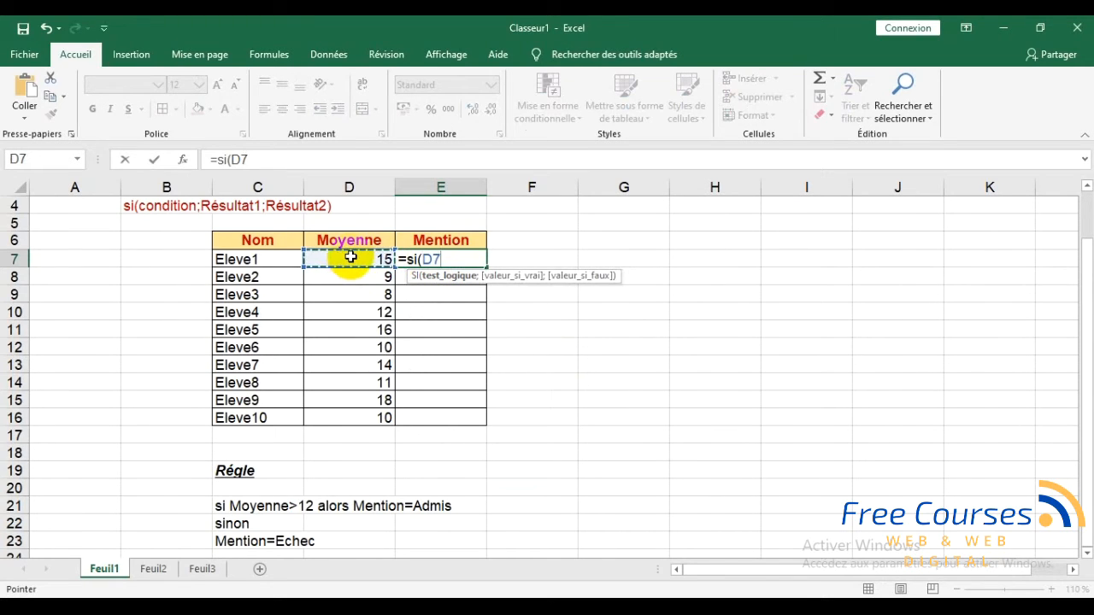
{"action": "type", "text": ">"}
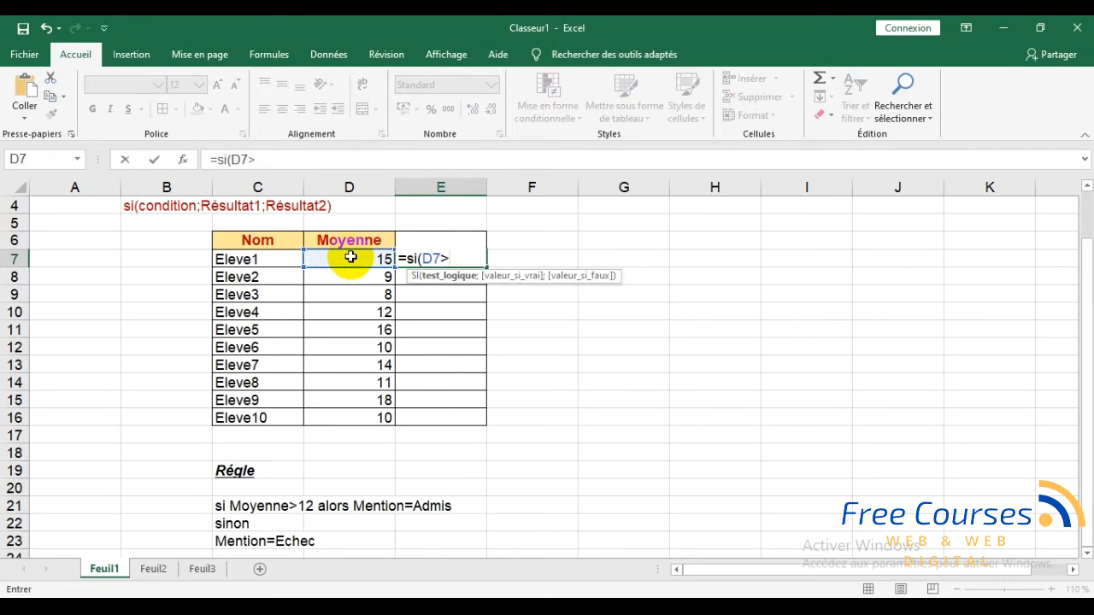
{"action": "type", "text": "12"}
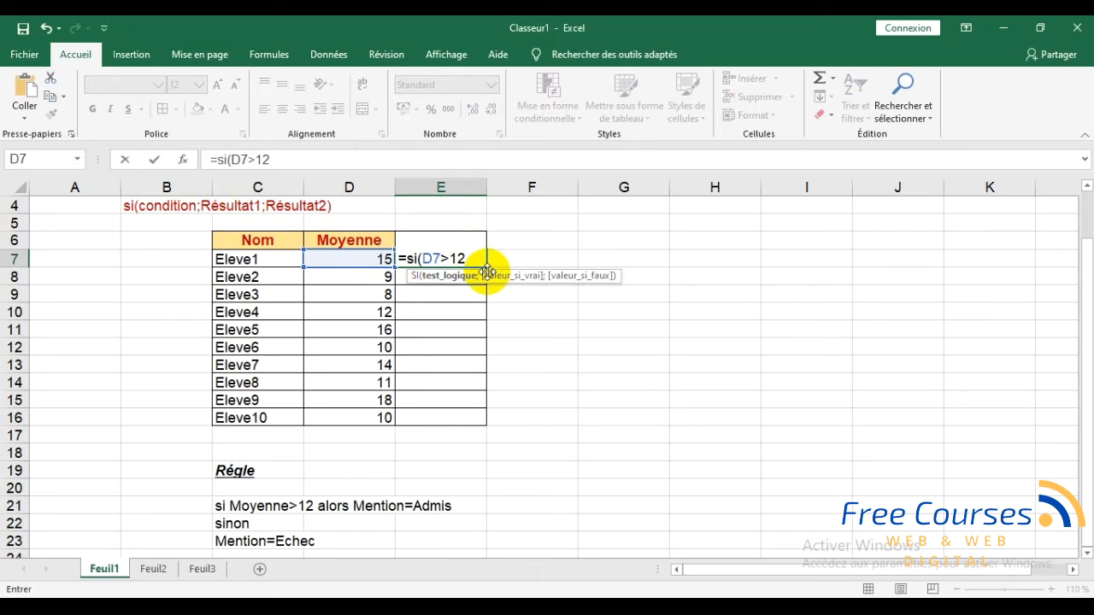
{"action": "type", "text": ";"}
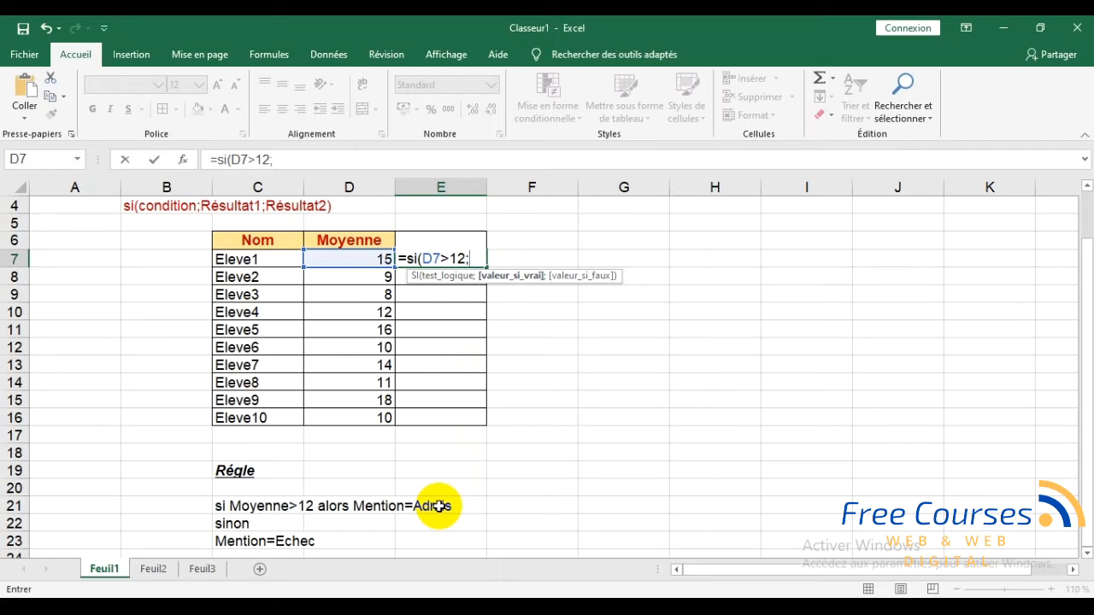
{"action": "type", "text": "\"Adm"}
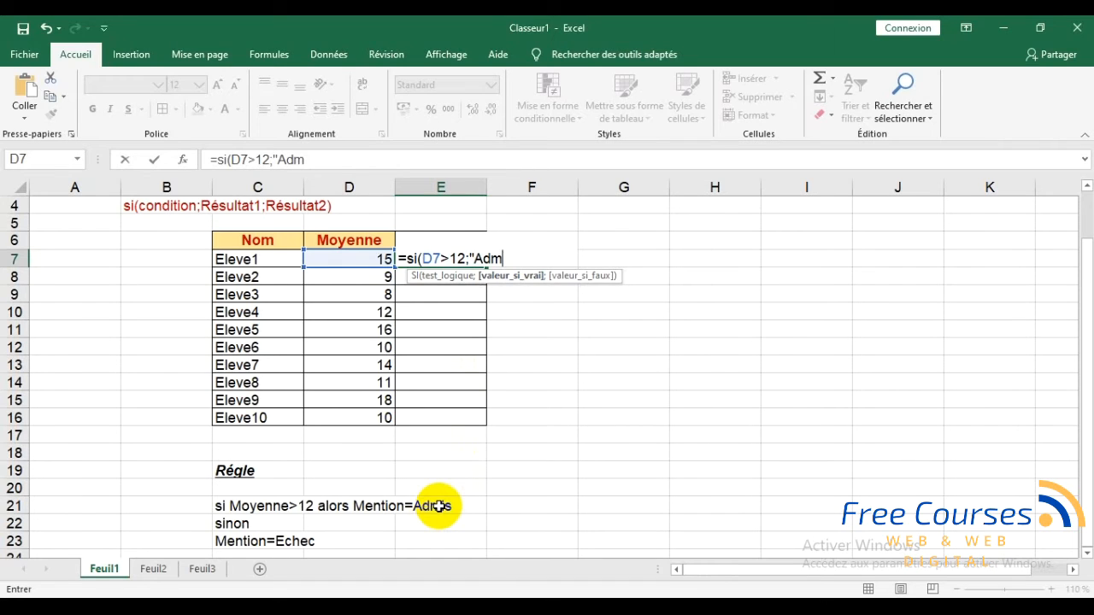
{"action": "type", "text": "is\""}
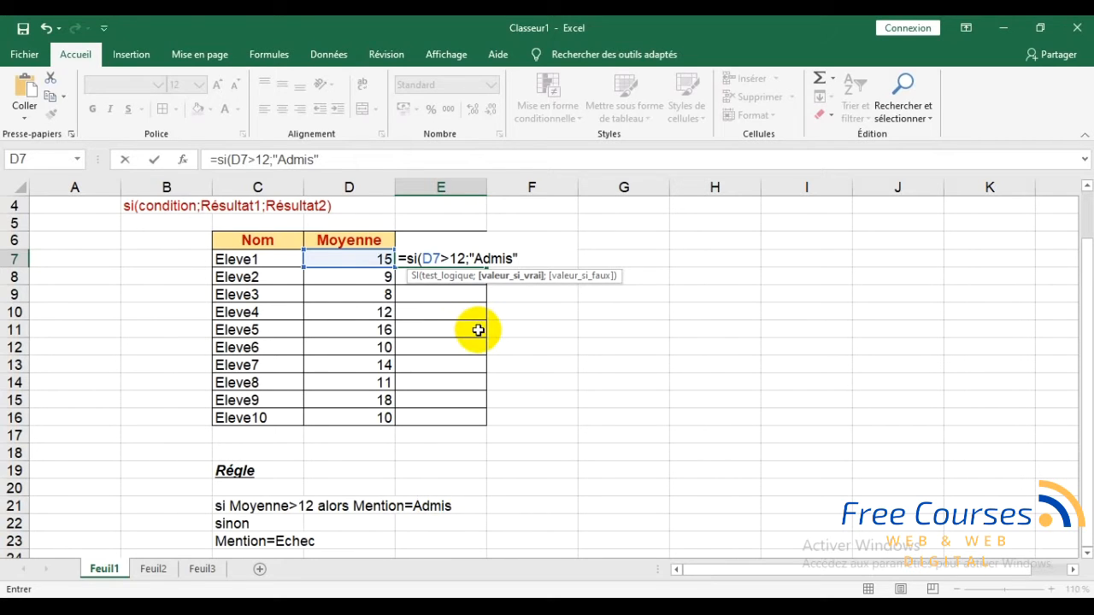
{"action": "type", "text": ";"}
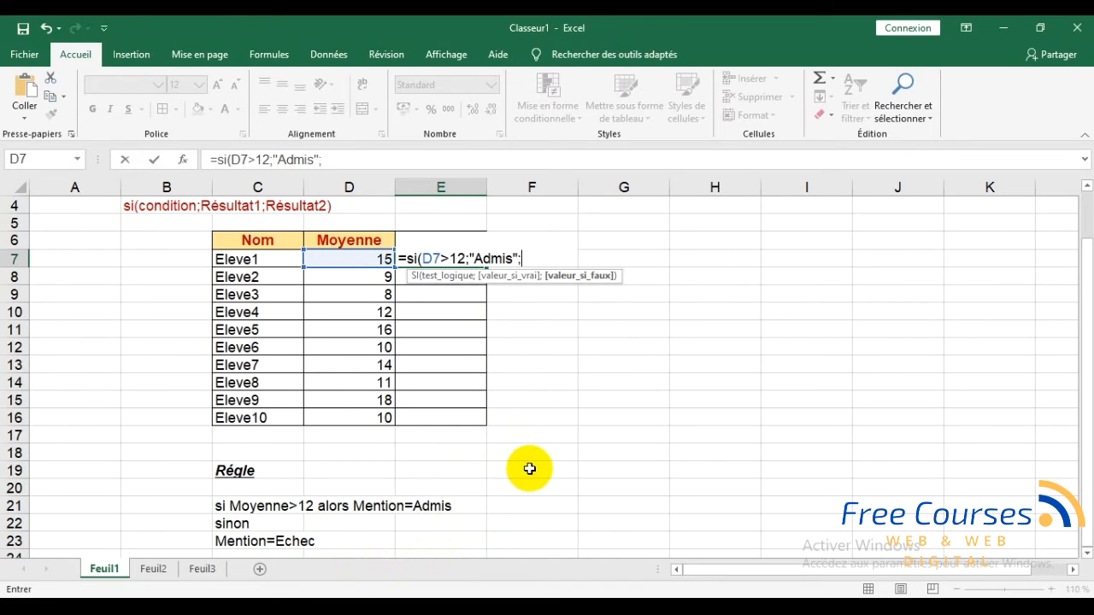
{"action": "type", "text": "\"Echec"}
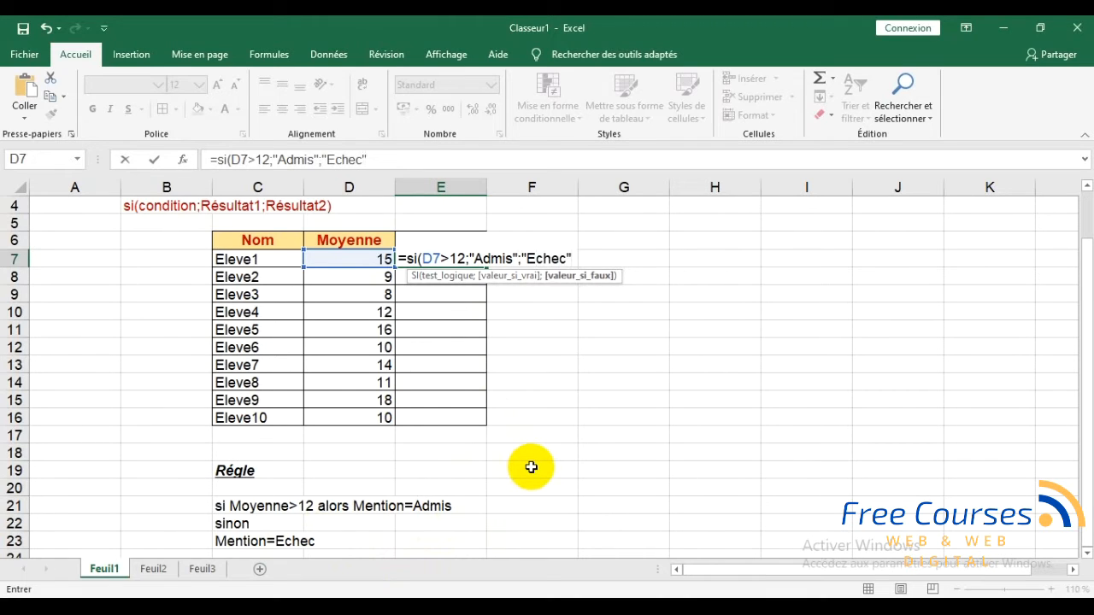
{"action": "type", "text": "\")"}
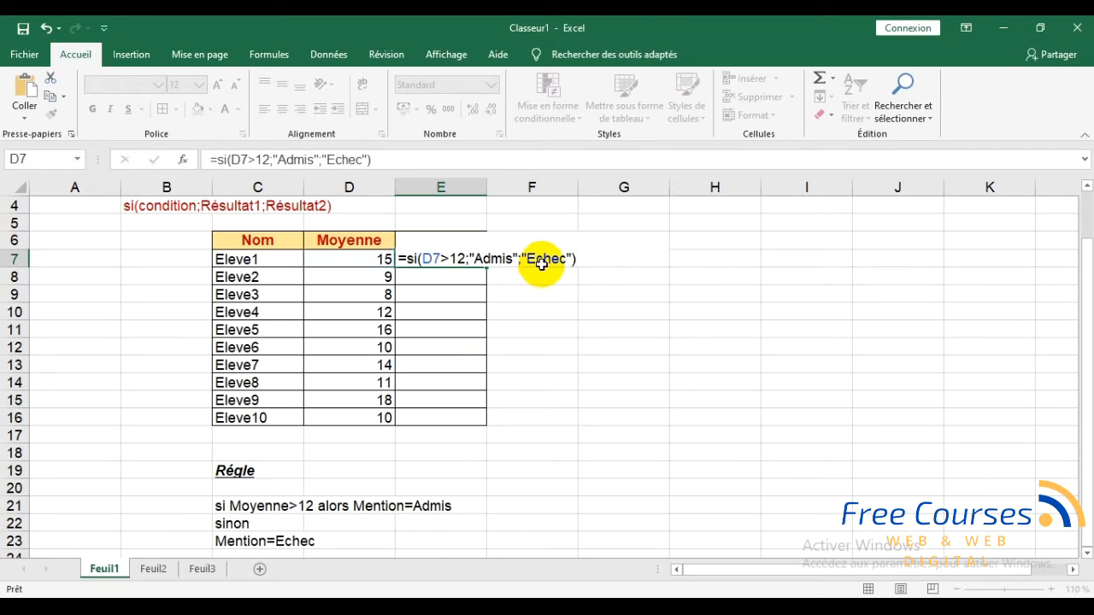
{"action": "key", "text": "Return"}
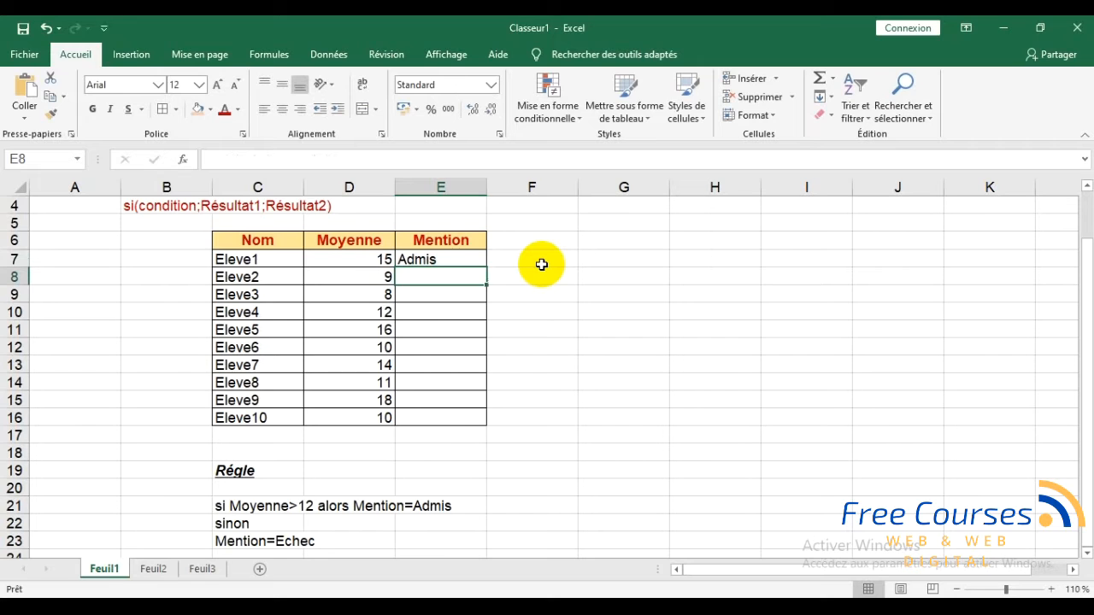
- Enter the formula =si(D8>12;"Admis";"Echec") in E8 to determine the Mention for Eleve2
{"action": "type", "text": "="}
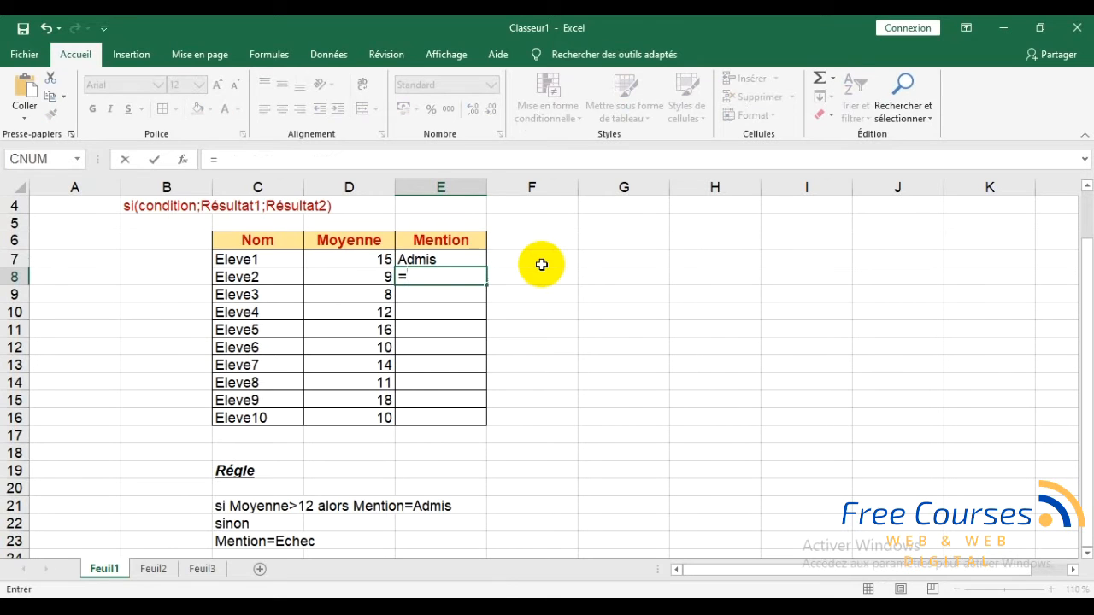
{"action": "type", "text": "si("}
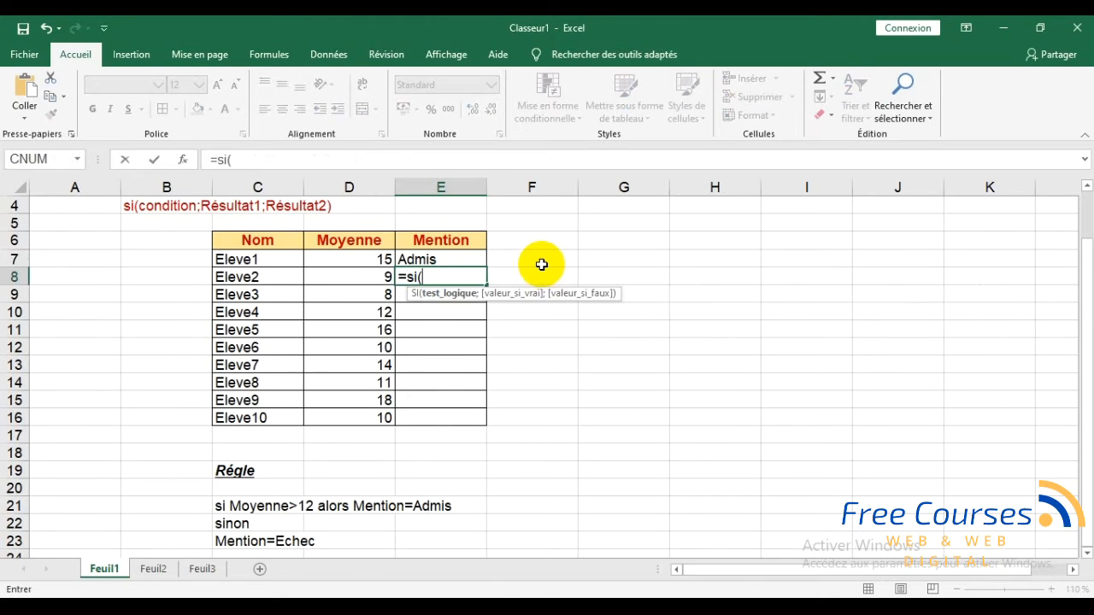
{"action": "left_click", "coordinate": [377, 275]}
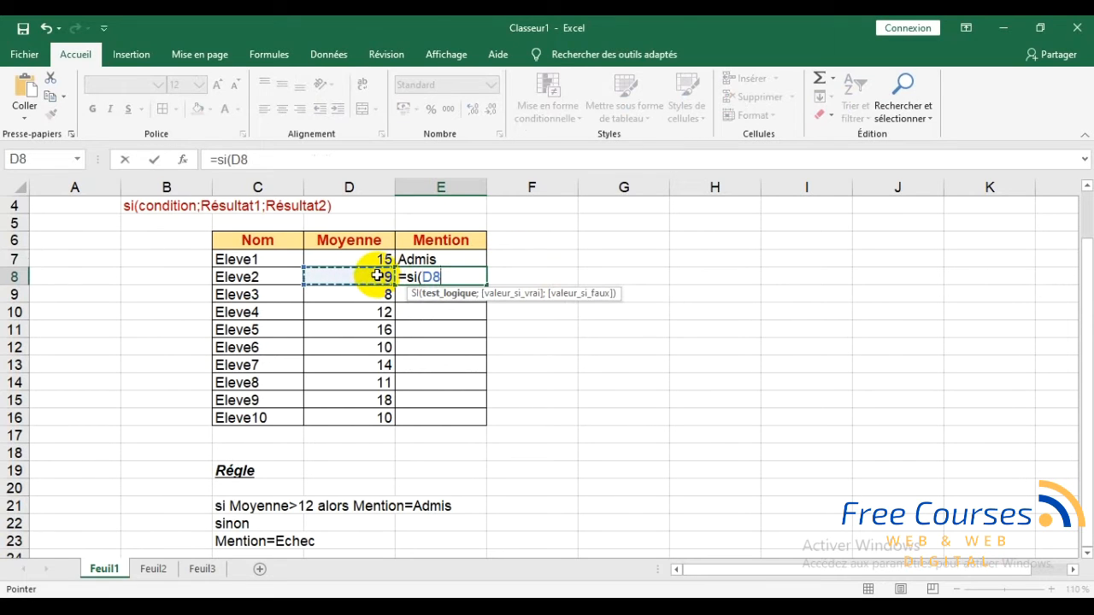
{"action": "type", "text": ">"}
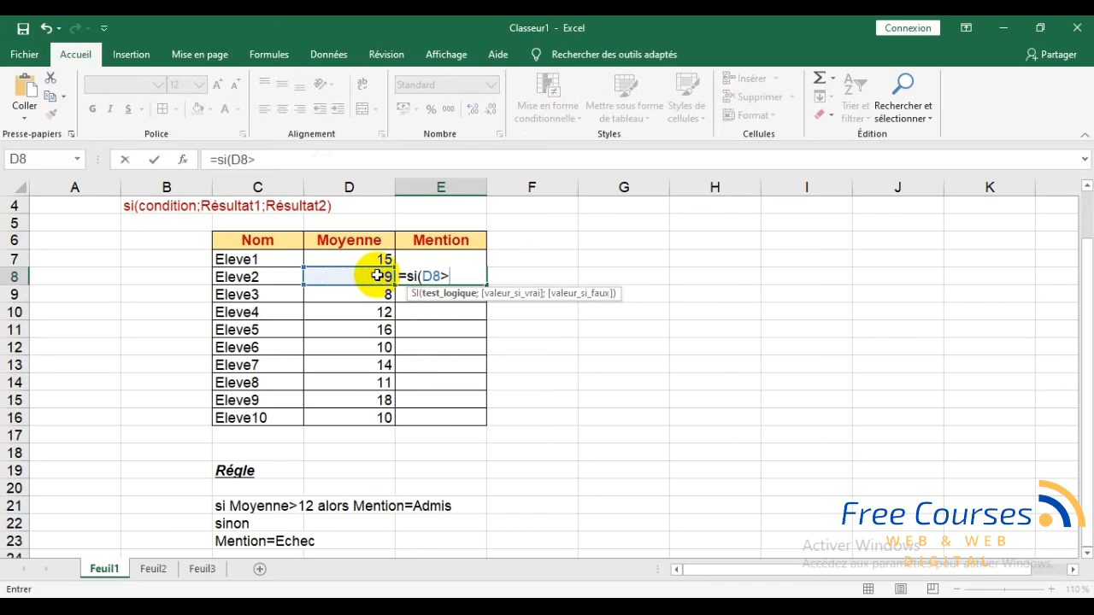
{"action": "type", "text": "12;\"Admi"}
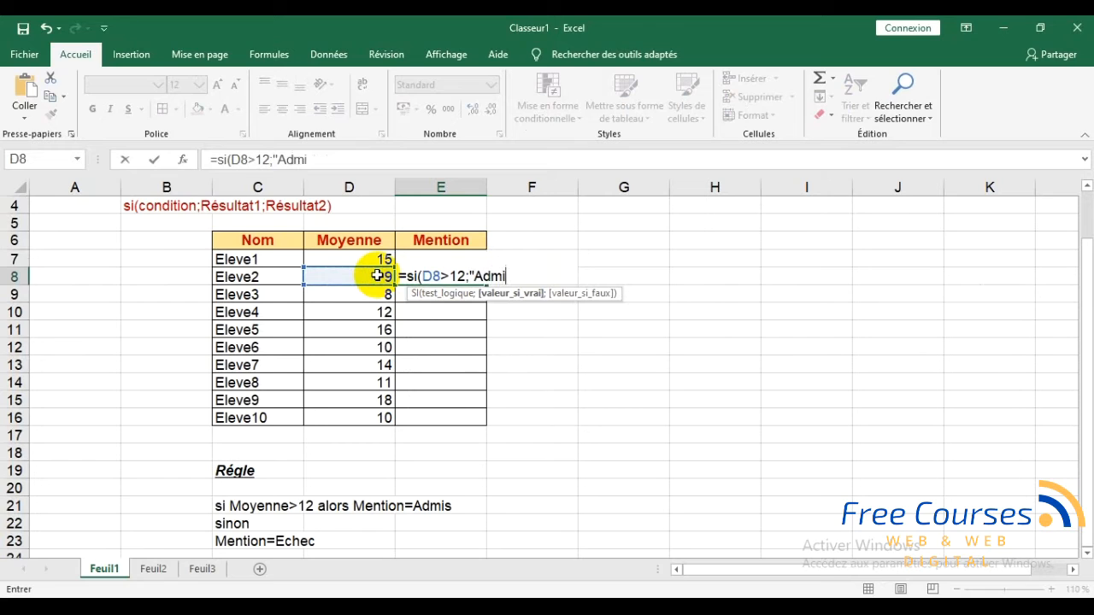
{"action": "type", "text": "s\";\"Ec"}
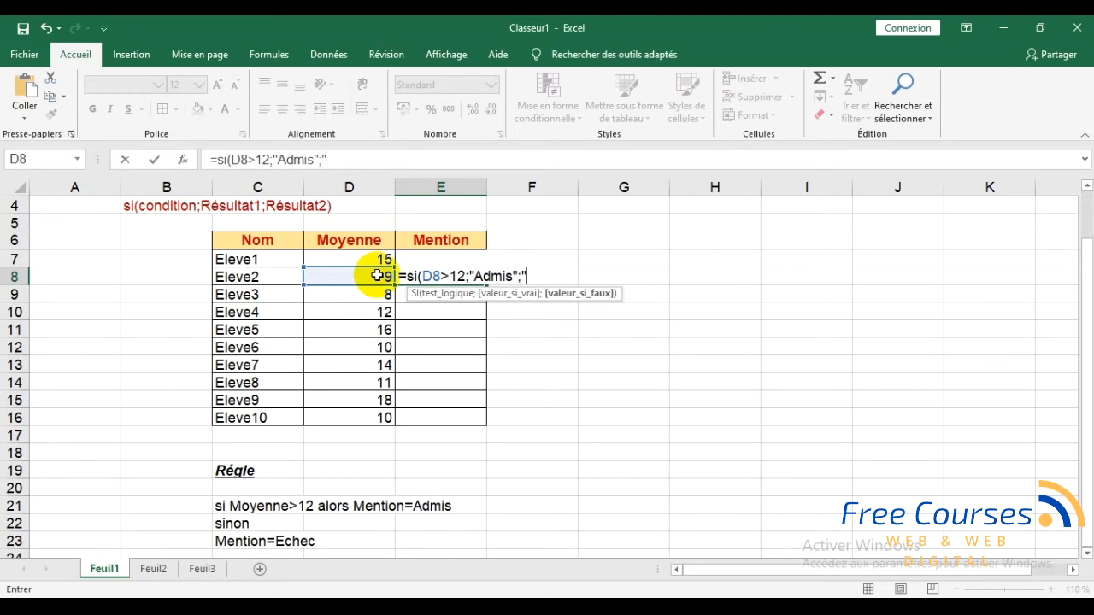
{"action": "type", "text": "hec\")"}
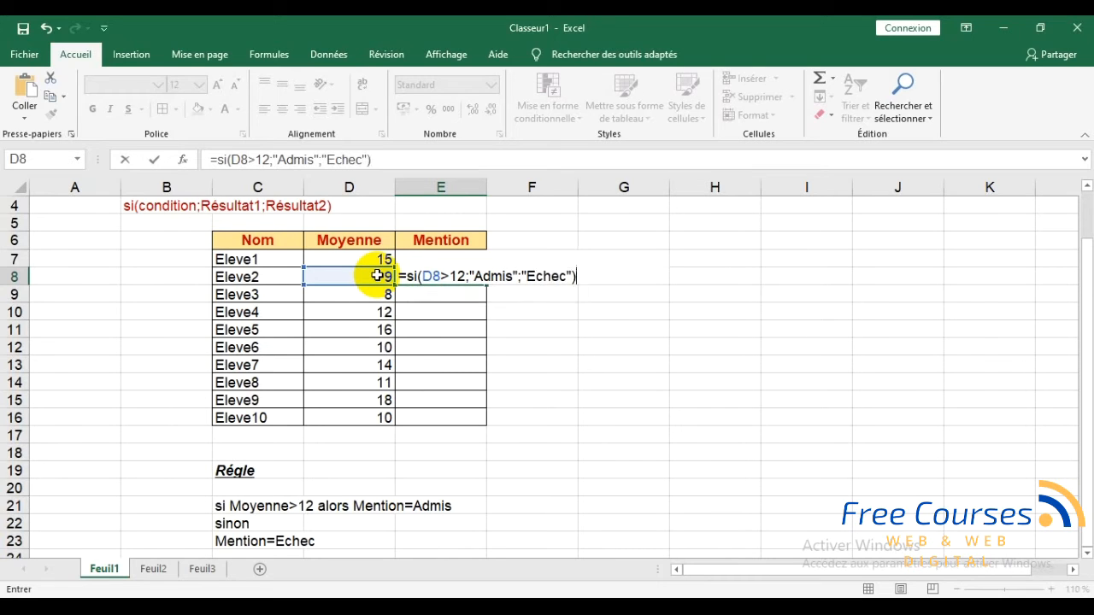
{"action": "key", "text": "Return"}
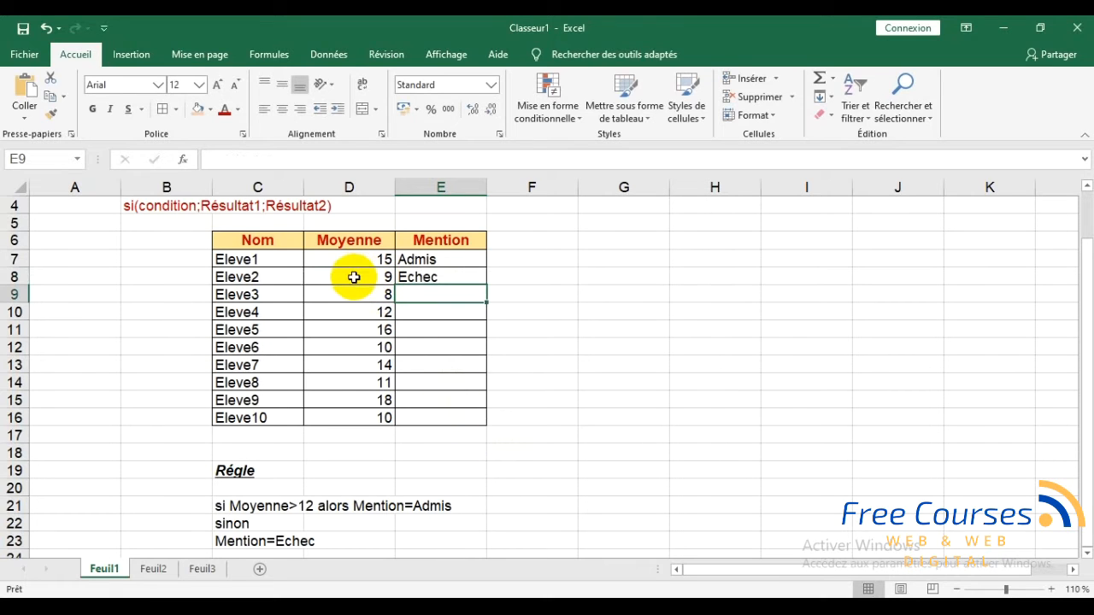
- Fill the SI formula from E8 down to E16 so every remaining student gets a Mention
{"action": "left_click", "coordinate": [465, 277]}
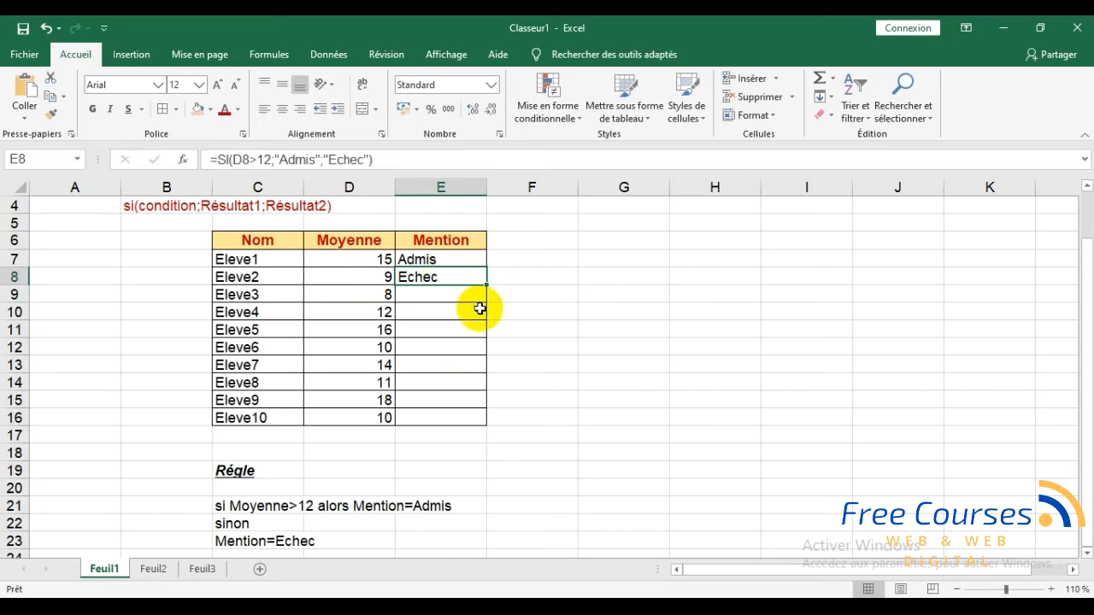
{"action": "left_click_drag", "start_coordinate": [487, 285], "coordinate": [487, 418]}
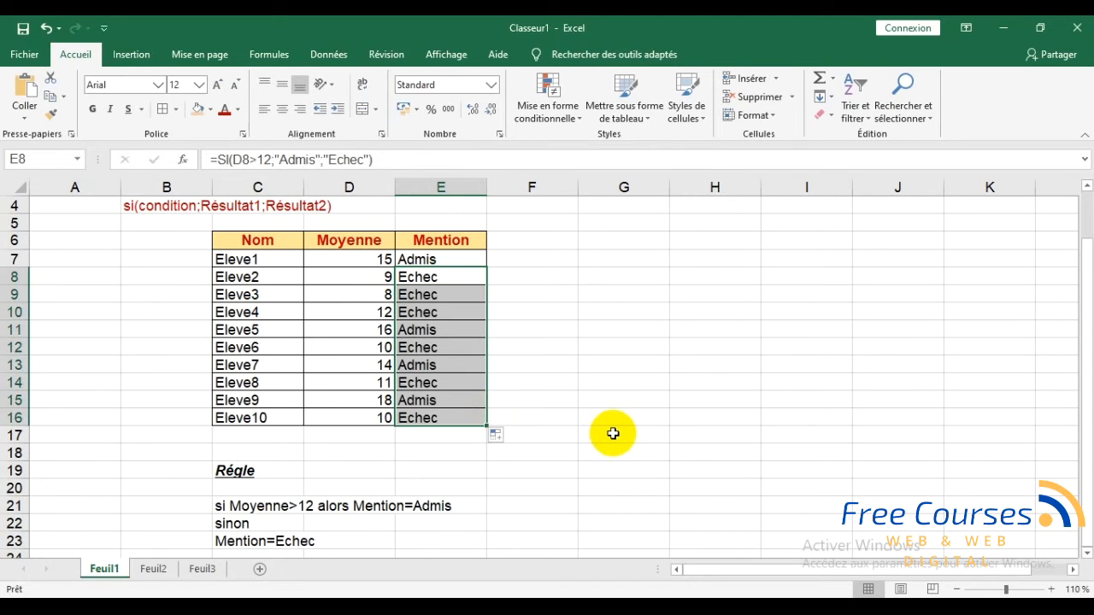
{"action": "left_click", "coordinate": [607, 430]}
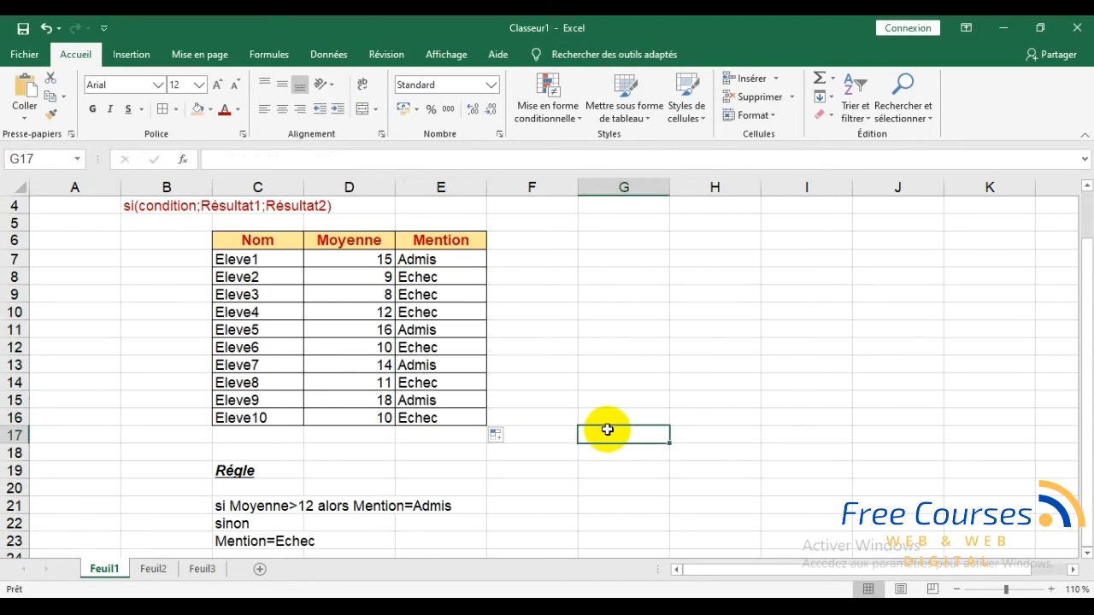
- Check the copied formulas and Mention results in E9 to E16 against the Moyenne values and the Régle text
{"action": "left_click", "coordinate": [450, 291]}
{"action": "left_click", "coordinate": [454, 311]}
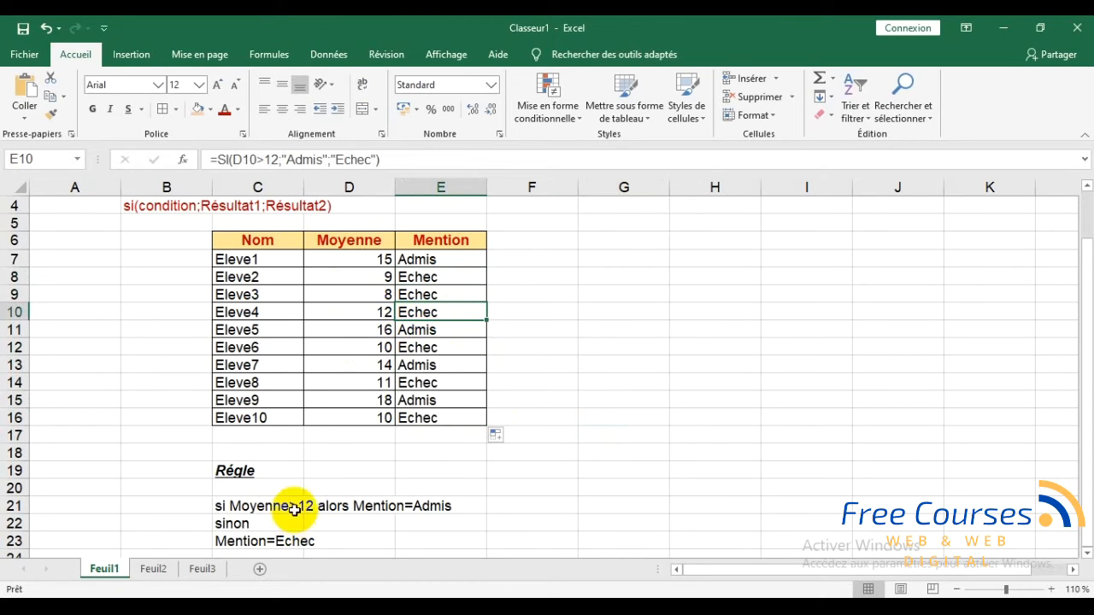
{"action": "left_click", "coordinate": [447, 330]}
{"action": "left_click", "coordinate": [447, 349]}
{"action": "left_click", "coordinate": [446, 365]}
{"action": "left_click", "coordinate": [449, 383]}
{"action": "left_click", "coordinate": [444, 401]}
{"action": "left_click", "coordinate": [465, 414]}
{"action": "left_click", "coordinate": [568, 401]}
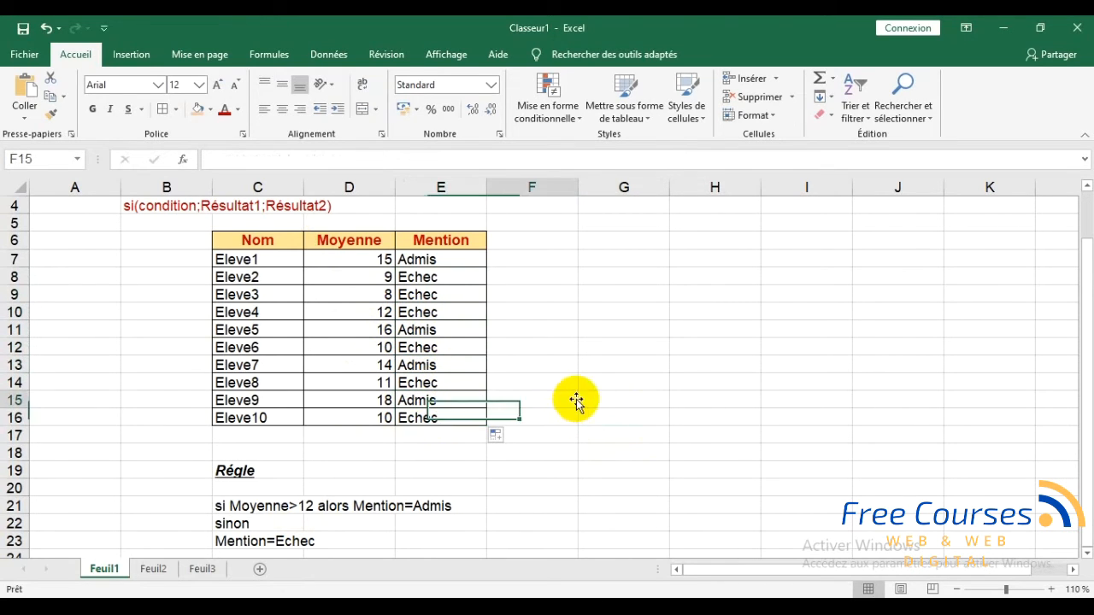
{"action": "left_click", "coordinate": [679, 451]}
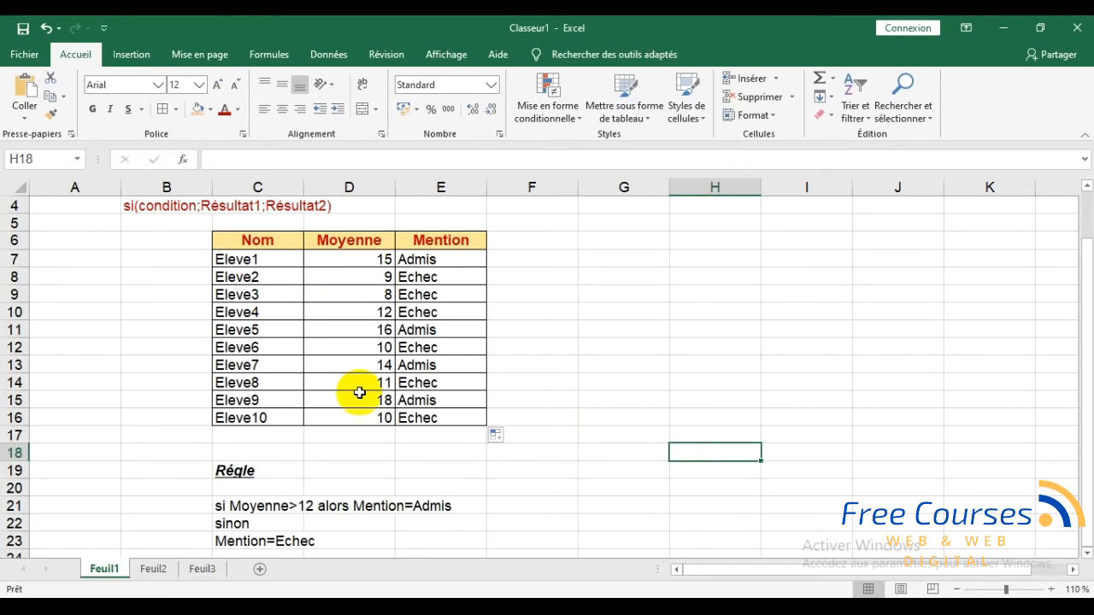
- Switch to the Feuil2 sheet and enlarge its view to 110%
{"action": "left_click", "coordinate": [150, 572]}
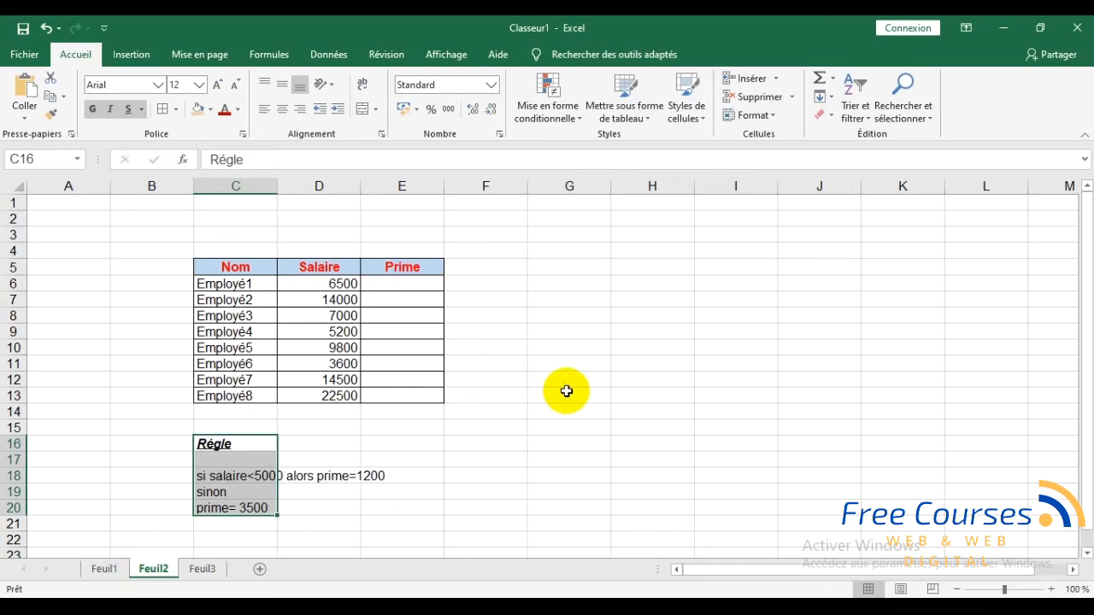
{"action": "left_click", "coordinate": [569, 395]}
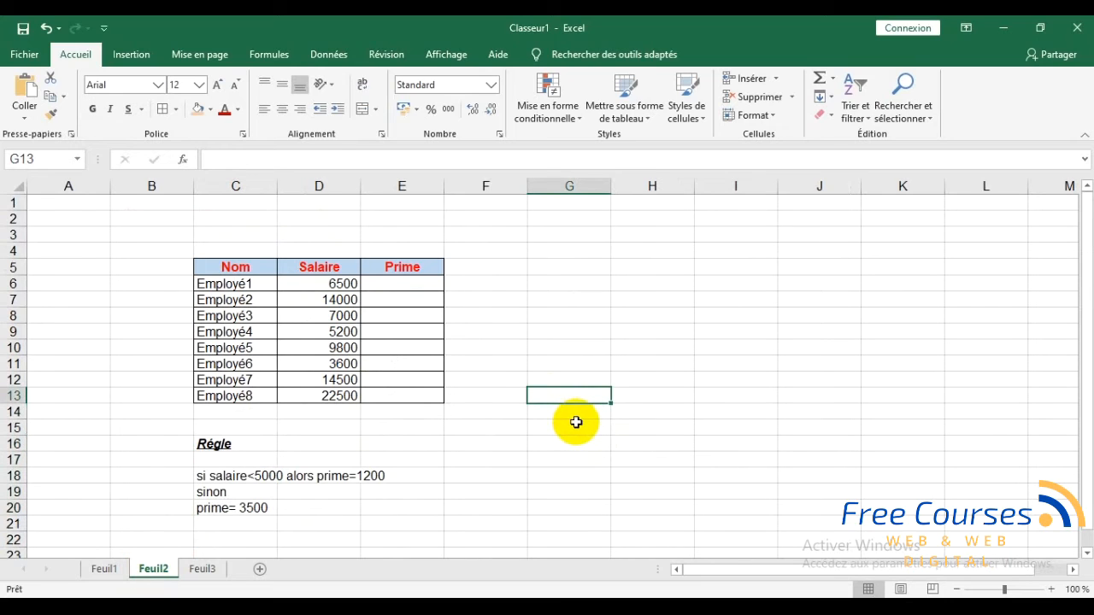
{"action": "key", "text": "ctrl+plus"}
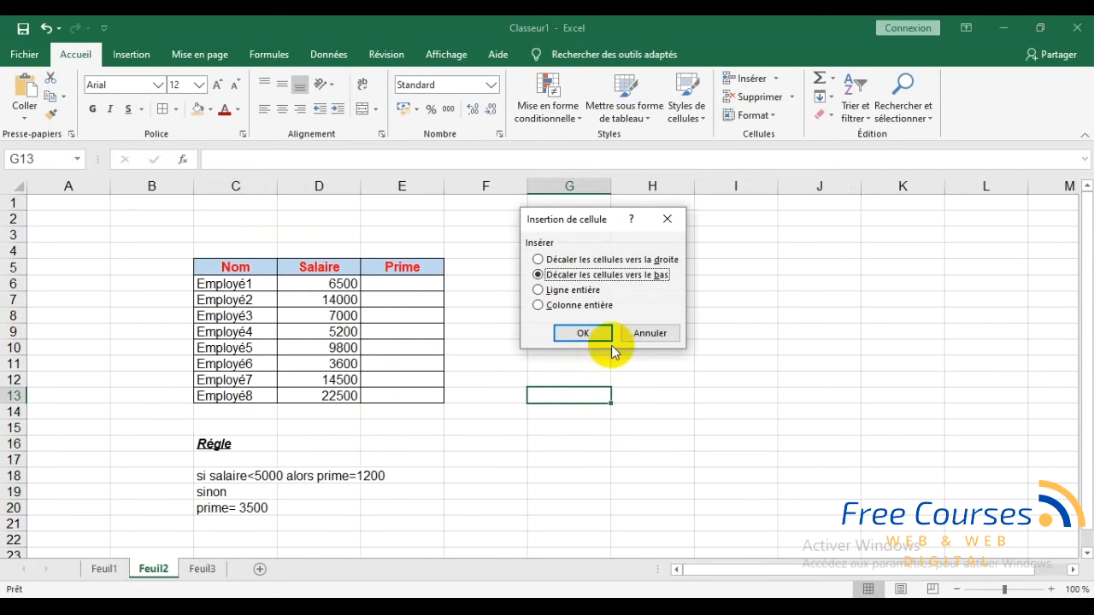
{"action": "left_click", "coordinate": [643, 334]}
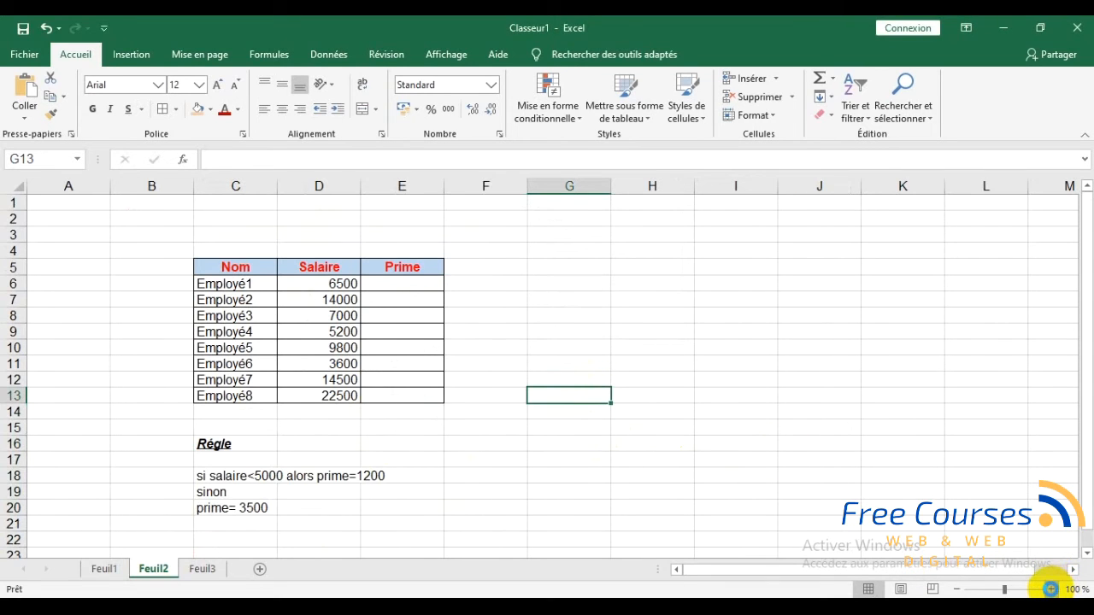
{"action": "left_click", "coordinate": [1051, 589]}
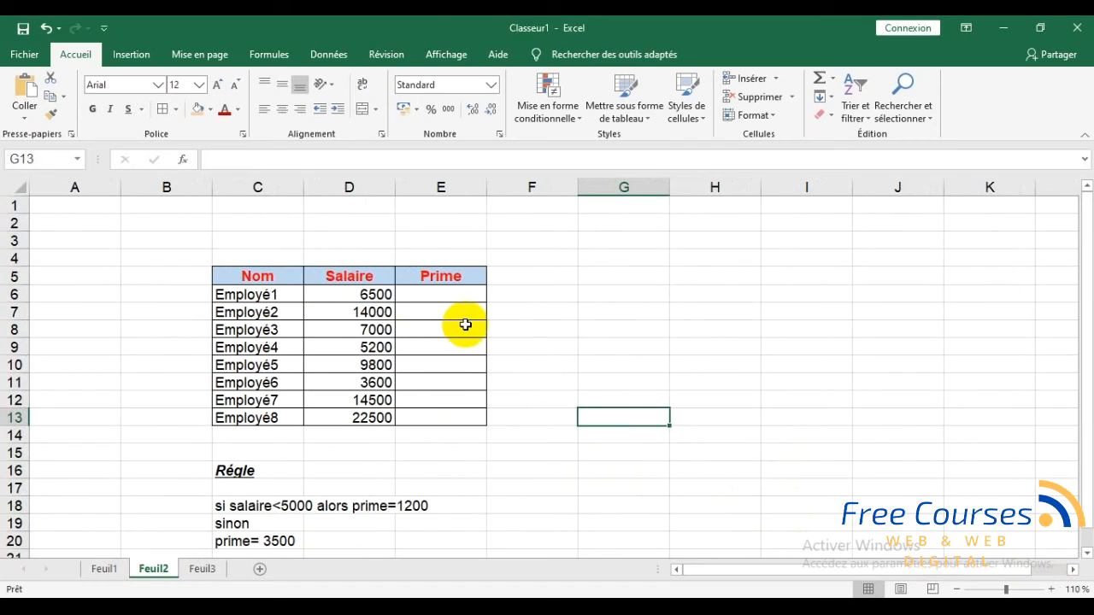
- Examine the Nom, Salaire and Prime columns and the Régle text, ending with the first Prime cell, E6, selected
{"action": "left_click", "coordinate": [266, 282]}
{"action": "left_click_drag", "start_coordinate": [267, 282], "coordinate": [263, 416]}
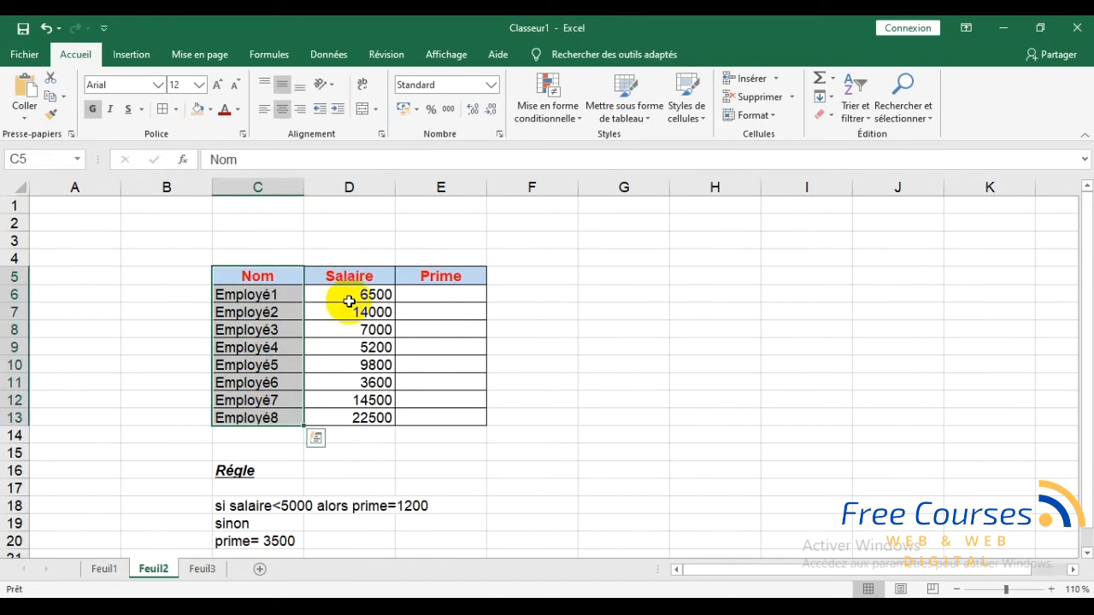
{"action": "left_click_drag", "start_coordinate": [357, 281], "coordinate": [355, 414]}
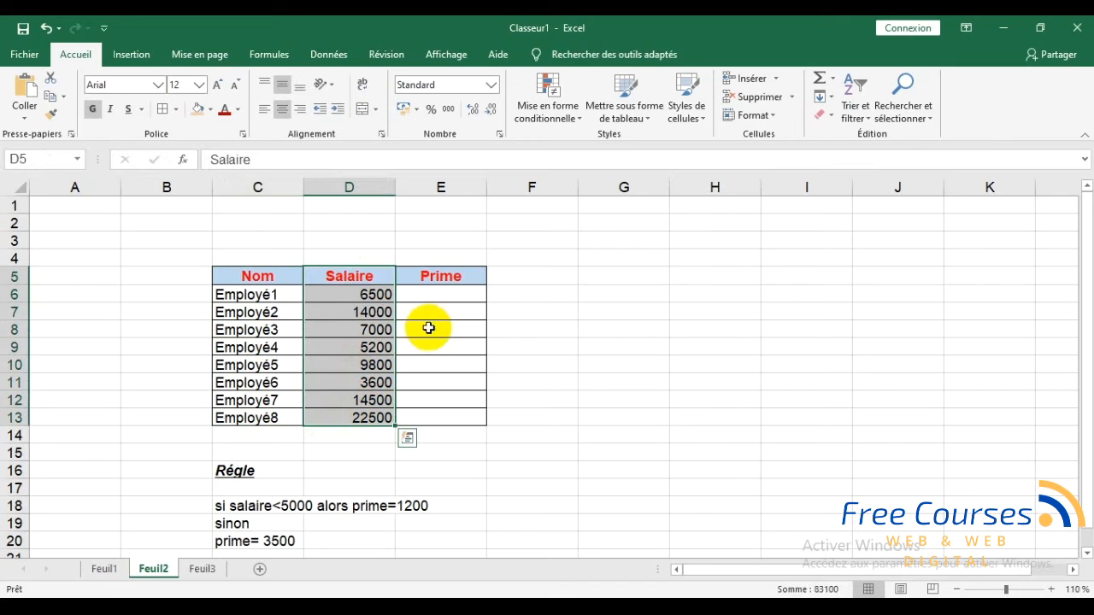
{"action": "left_click_drag", "start_coordinate": [462, 277], "coordinate": [454, 419]}
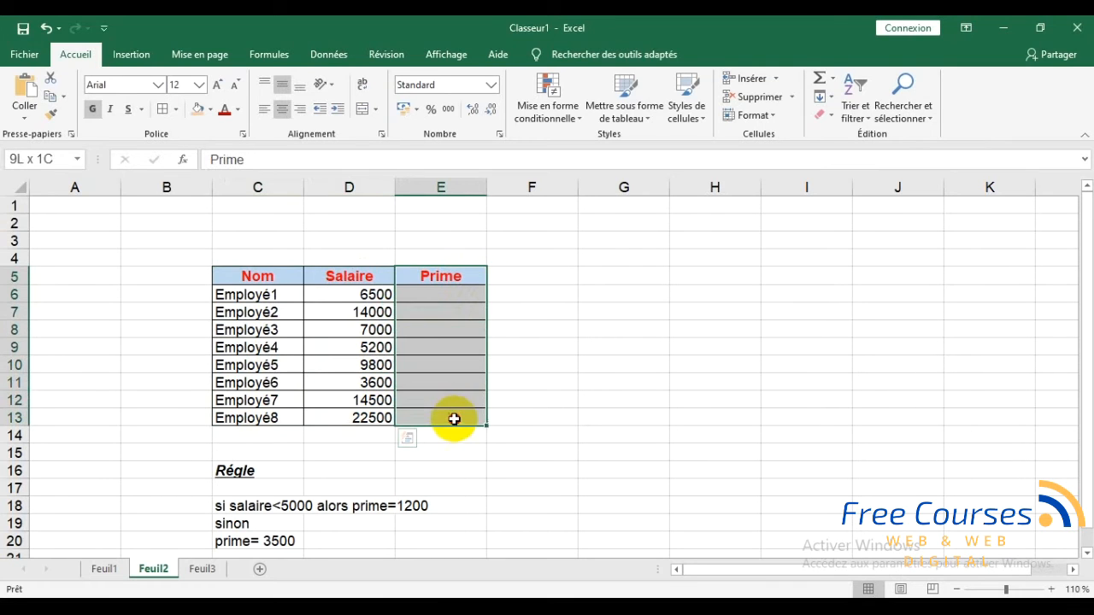
{"action": "left_click", "coordinate": [535, 431]}
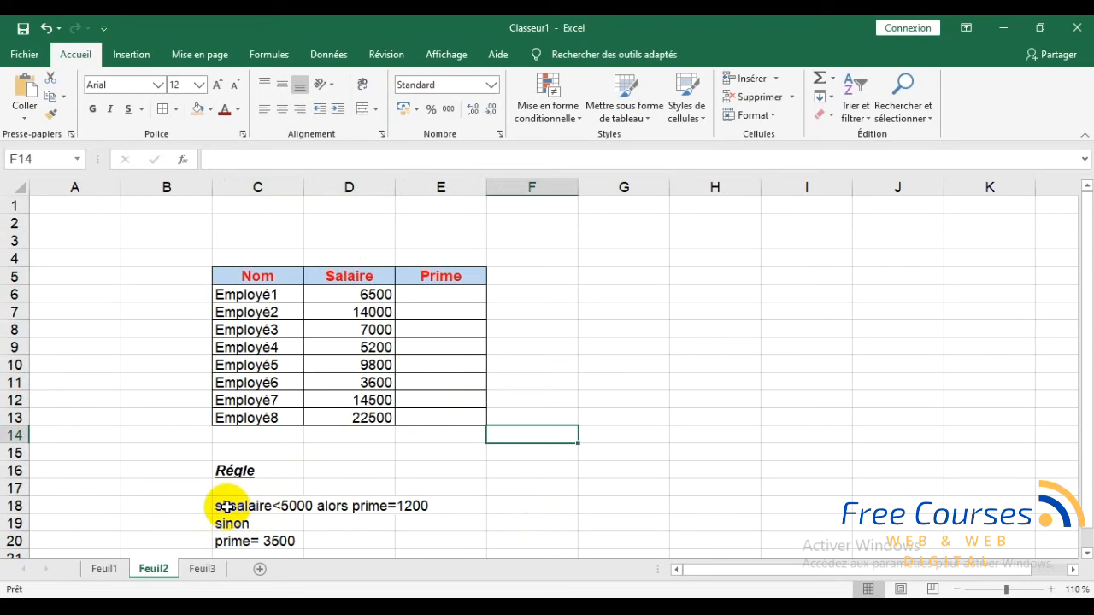
{"action": "left_click", "coordinate": [460, 298]}
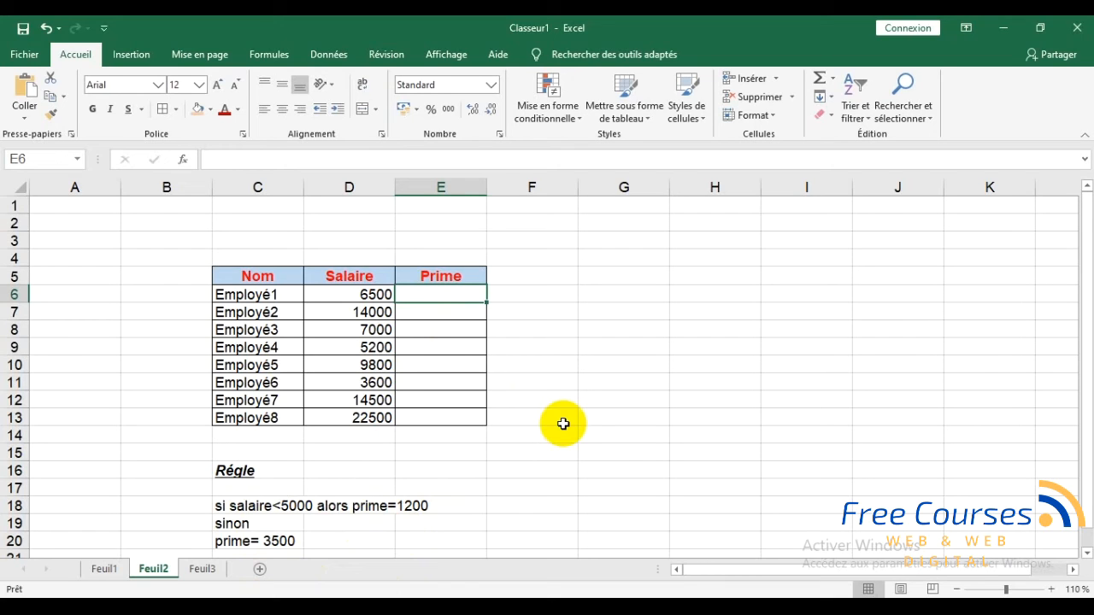
- Enter the formula =SI(D6<5000;1200;3500) in cell E6 to calculate the first employee's Prime from the Salaire
{"action": "type", "text": "="}
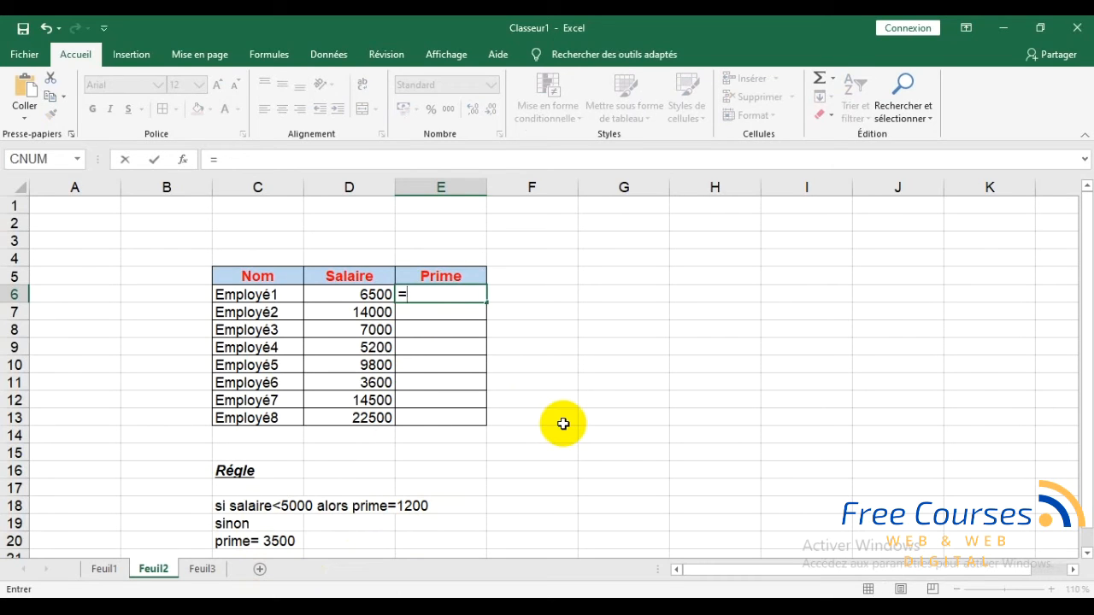
{"action": "type", "text": "si"}
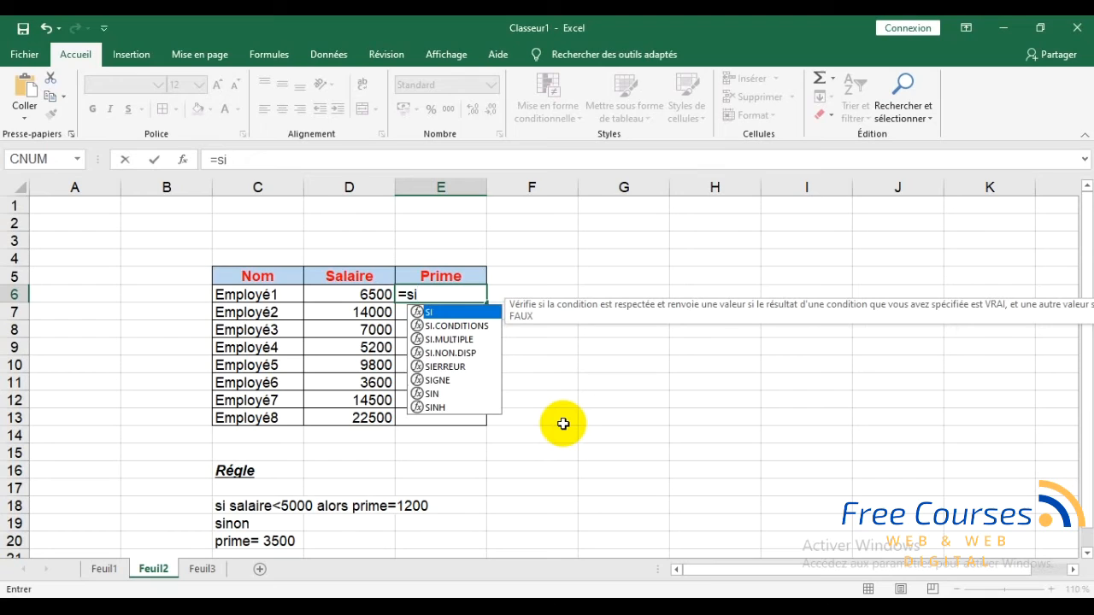
{"action": "type", "text": "("}
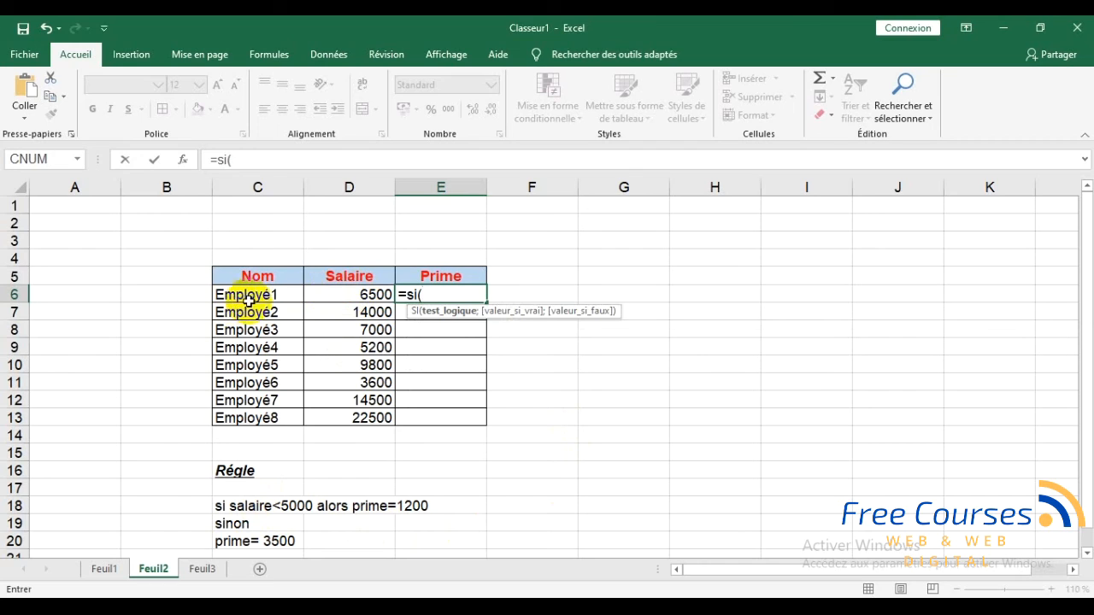
{"action": "left_click", "coordinate": [334, 295]}
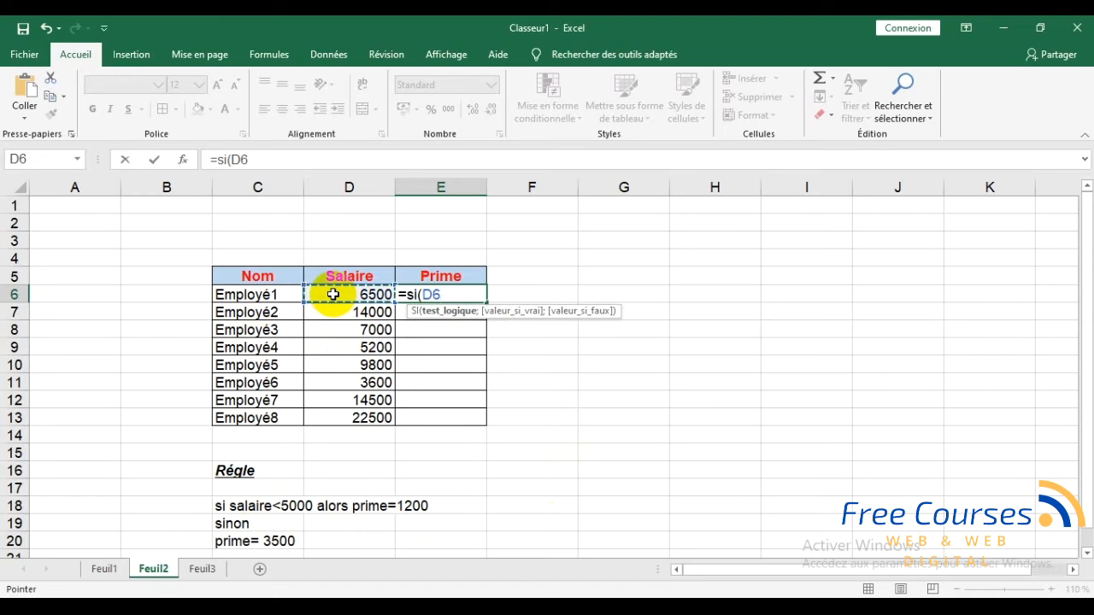
{"action": "type", "text": "<"}
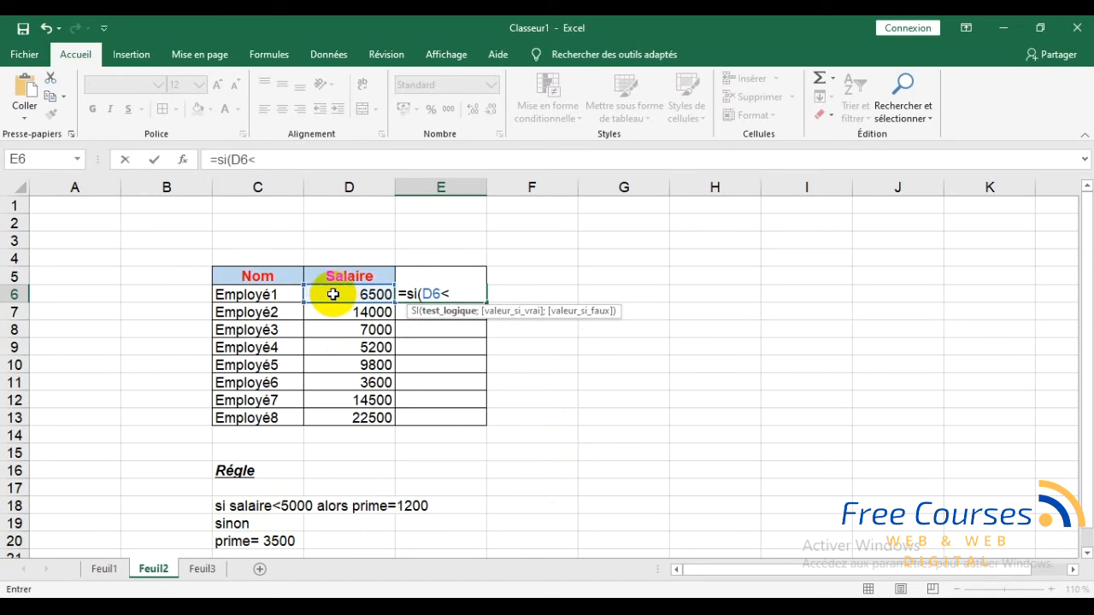
{"action": "type", "text": "5000;"}
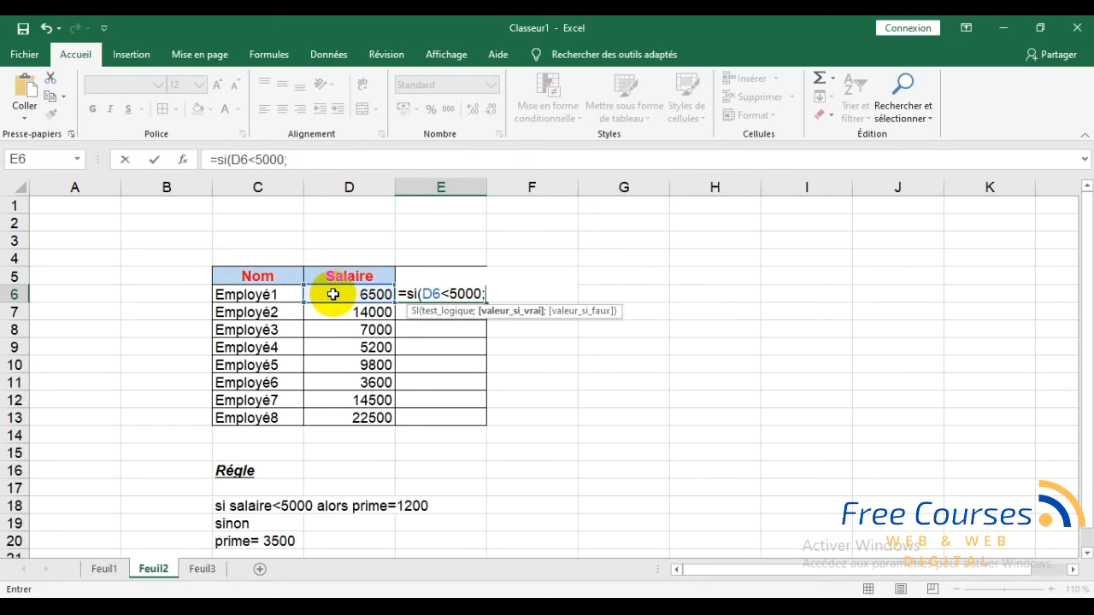
{"action": "type", "text": "1200"}
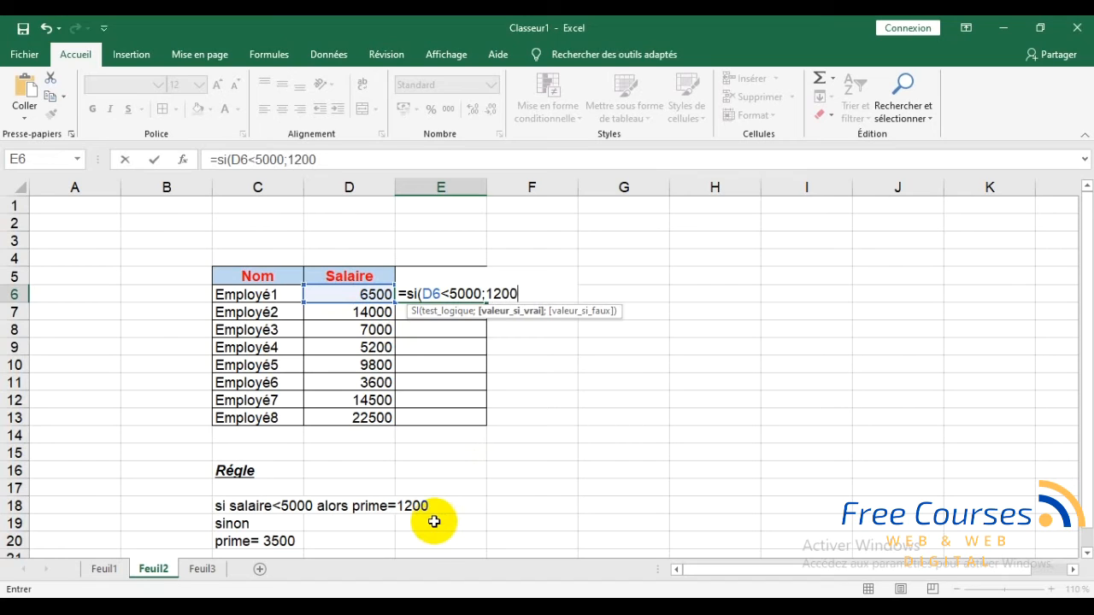
{"action": "type", "text": ";3500"}
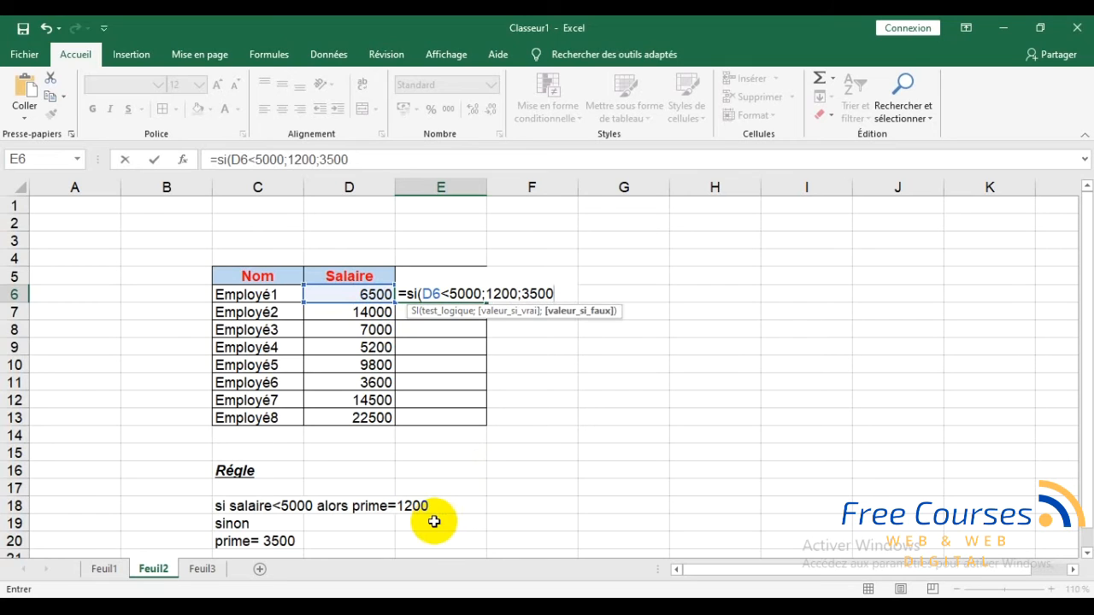
{"action": "type", "text": ")"}
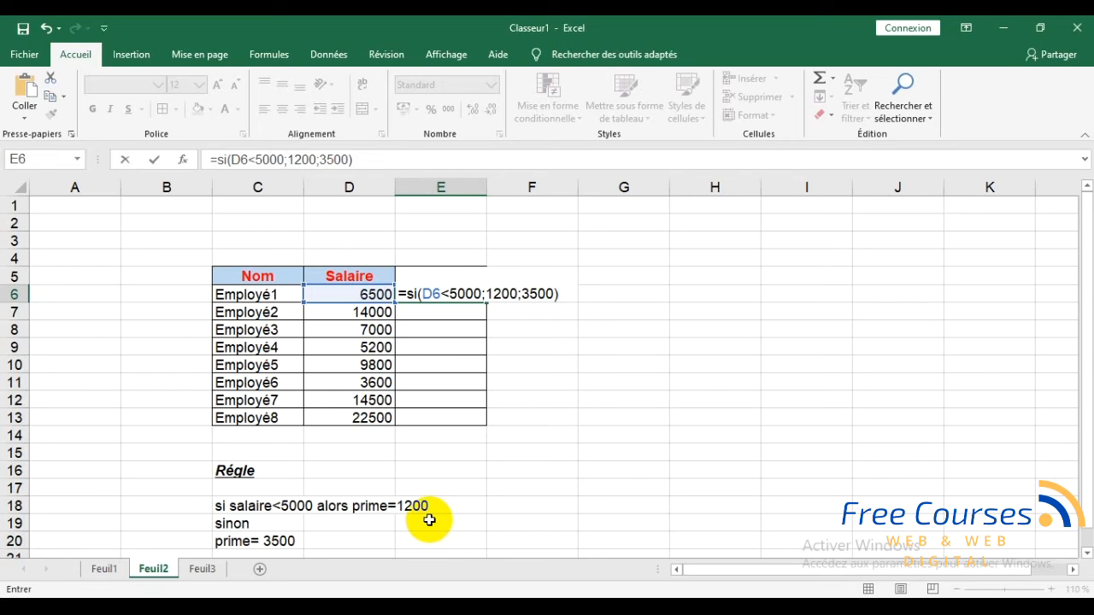
{"action": "key", "text": "Return"}
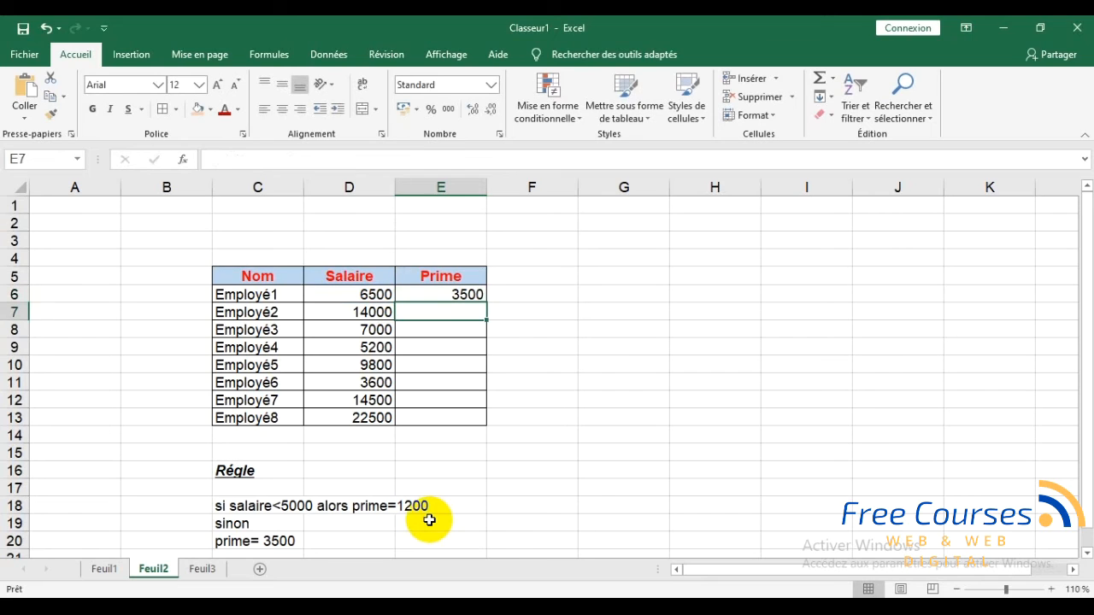
- Fill the SI formula from E6 down to E13 and check the Prime result for Employé6 in E11
{"action": "left_click", "coordinate": [468, 294]}
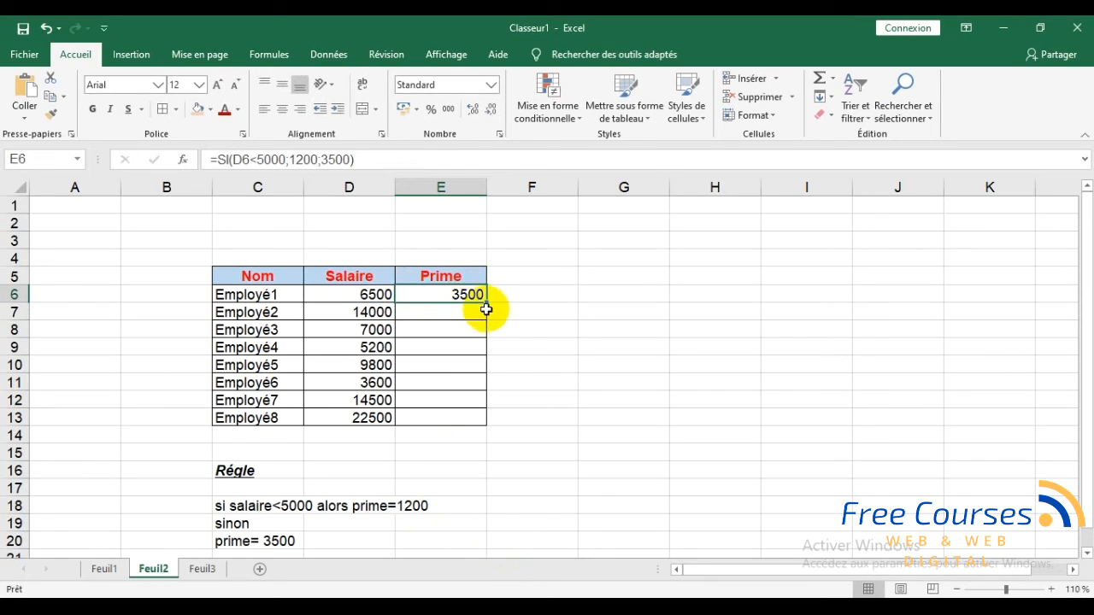
{"action": "left_click_drag", "start_coordinate": [486, 303], "coordinate": [470, 423]}
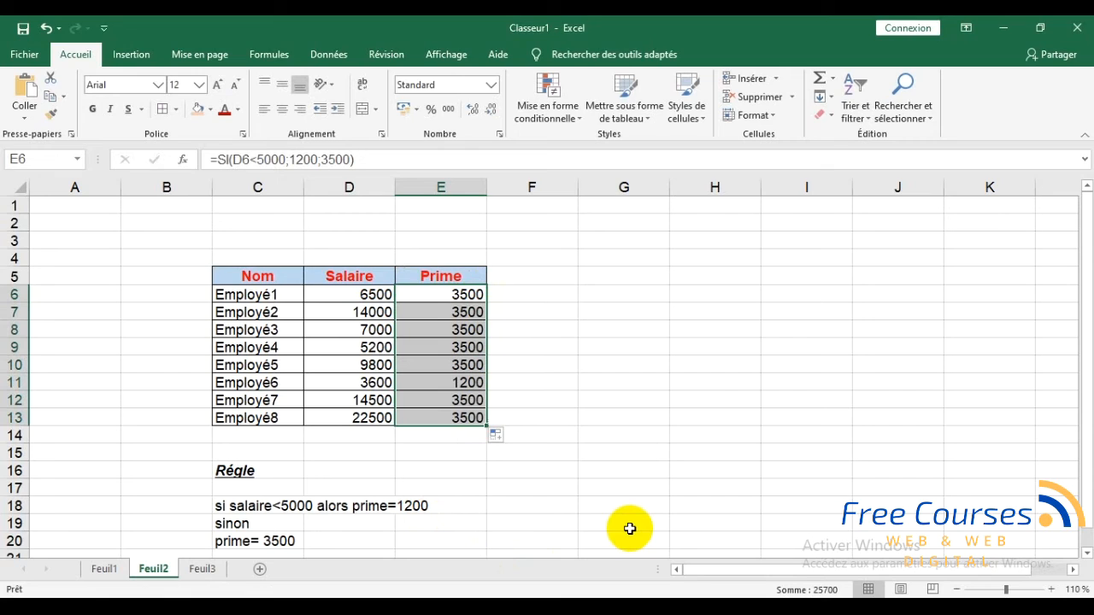
{"action": "left_click", "coordinate": [625, 471]}
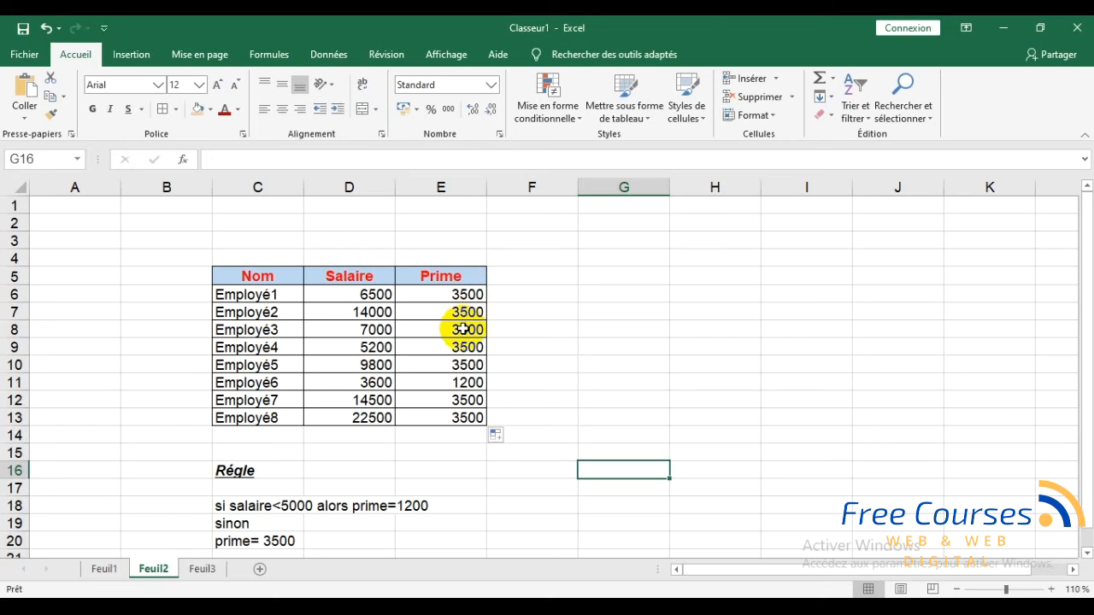
{"action": "left_click", "coordinate": [459, 384]}
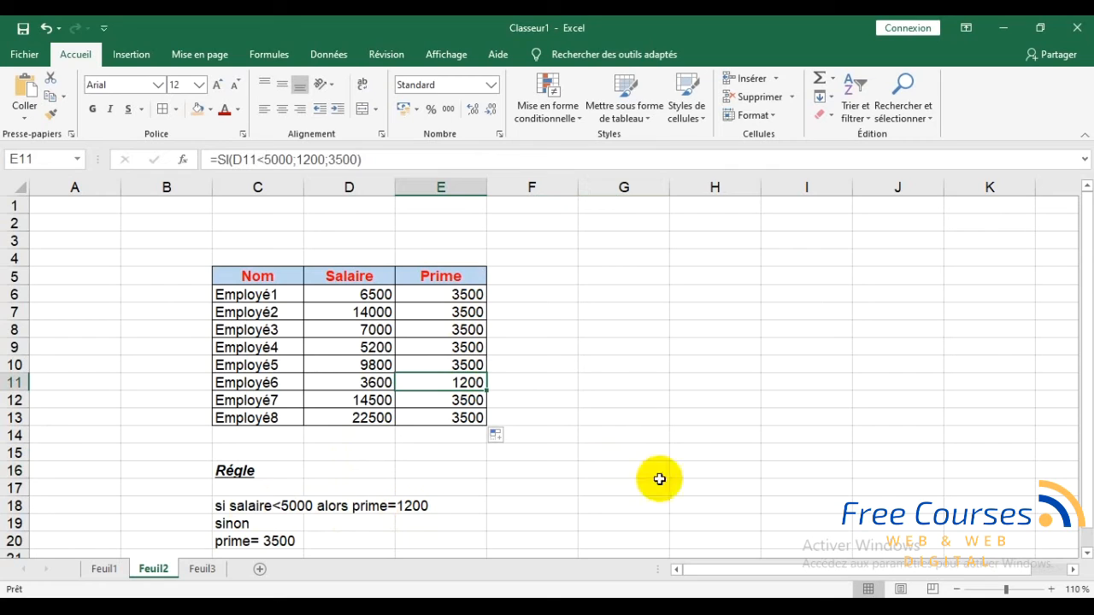
{"action": "left_click", "coordinate": [620, 413]}
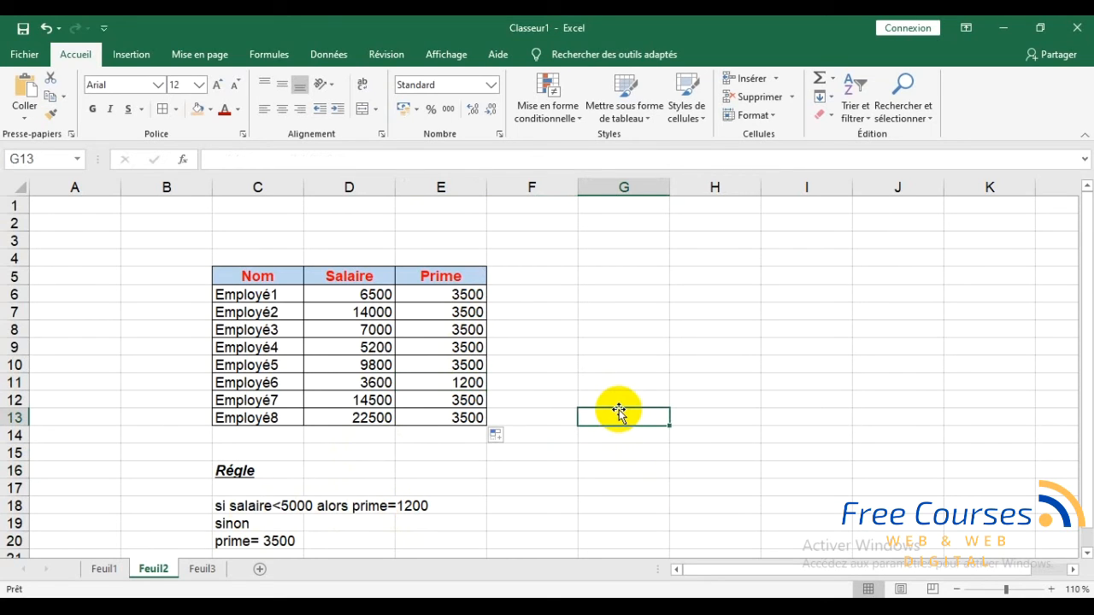
- Switch to the Feuil3 sheet and examine the Code, Catégorie and Tarif columns and the Régle text
{"action": "left_click", "coordinate": [202, 571]}
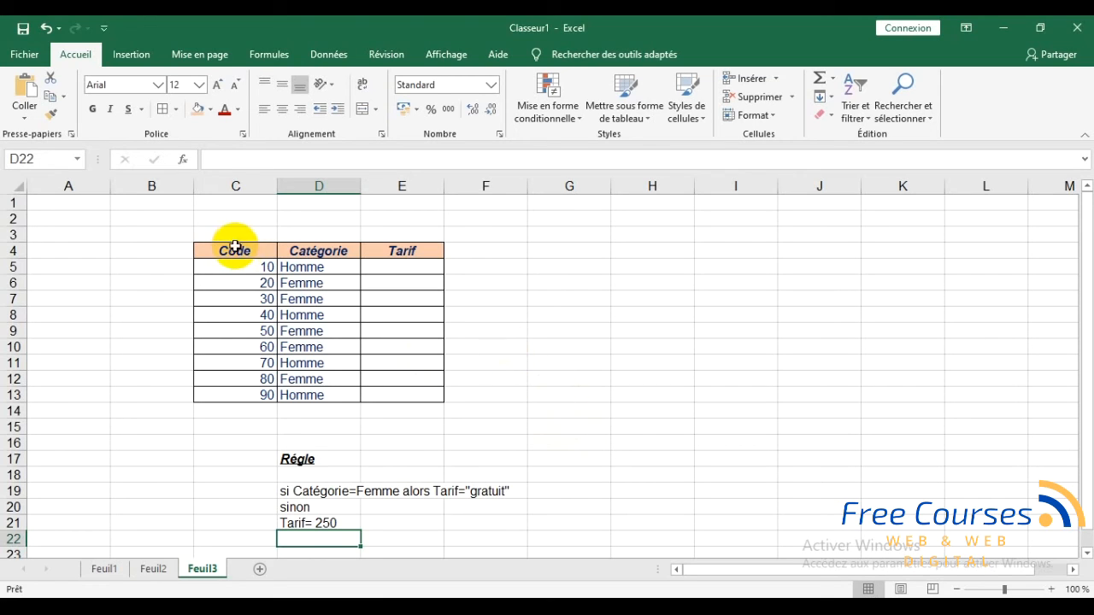
{"action": "left_click_drag", "start_coordinate": [235, 248], "coordinate": [233, 380]}
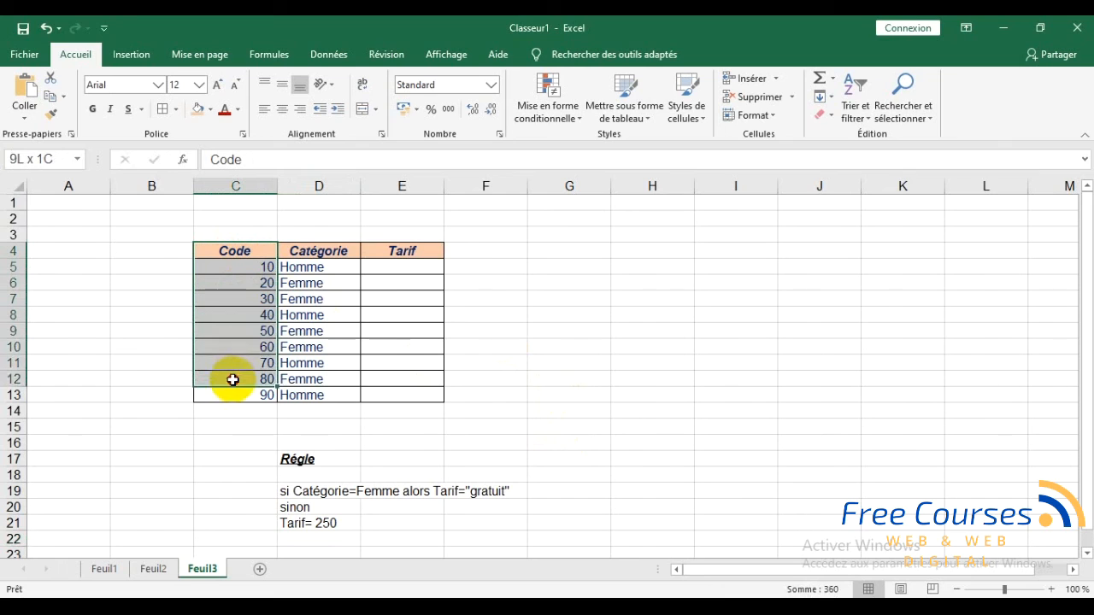
{"action": "left_click_drag", "start_coordinate": [324, 251], "coordinate": [315, 398]}
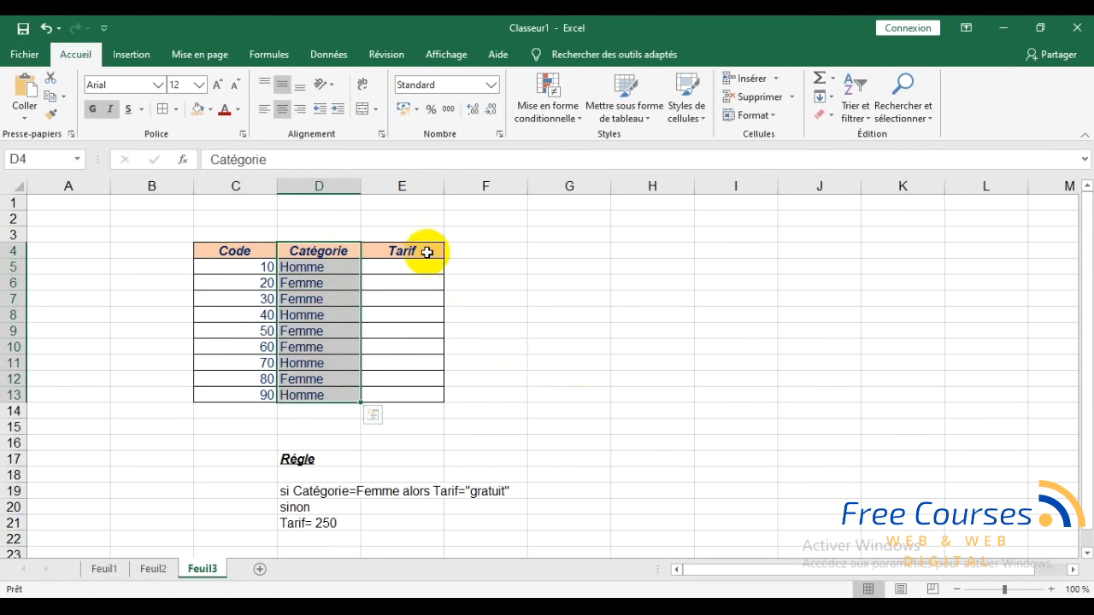
{"action": "left_click_drag", "start_coordinate": [430, 251], "coordinate": [423, 271]}
{"action": "left_click", "coordinate": [423, 271]}
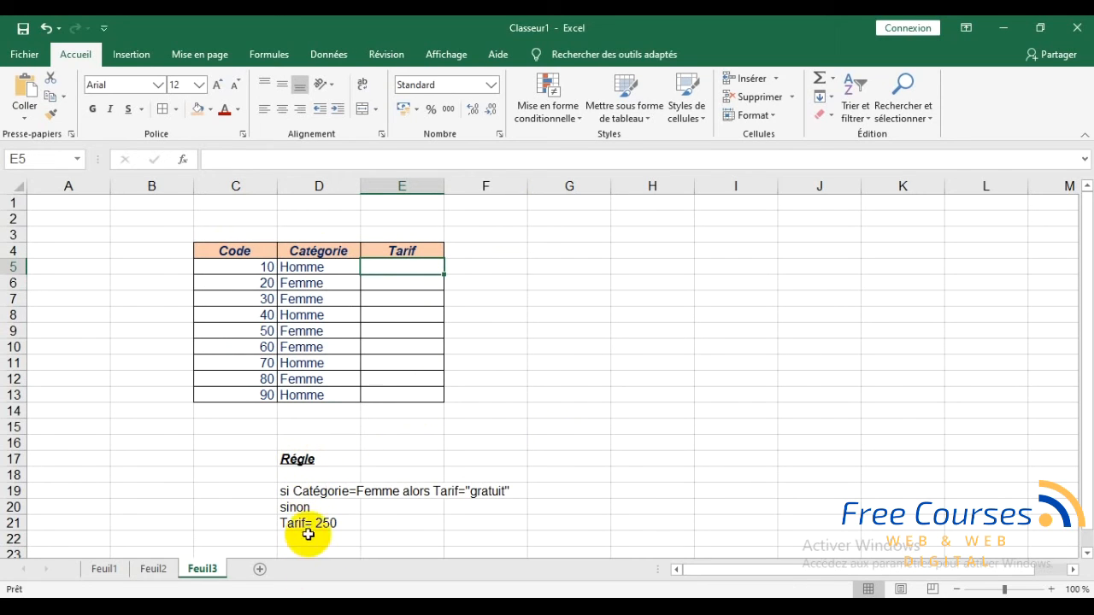
{"action": "left_click", "coordinate": [326, 492]}
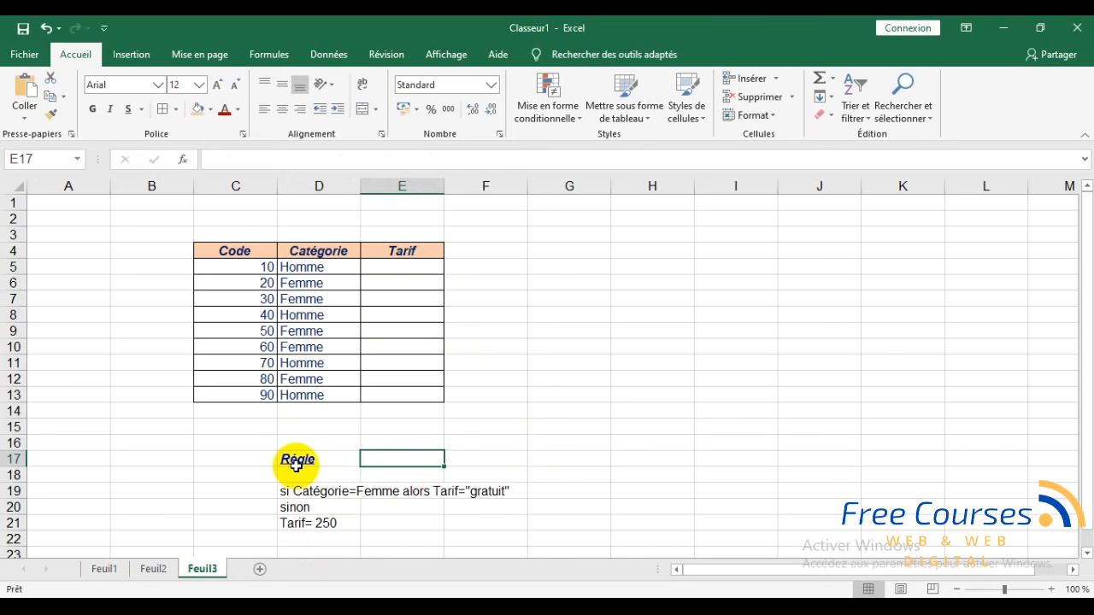
{"action": "left_click", "coordinate": [324, 523]}
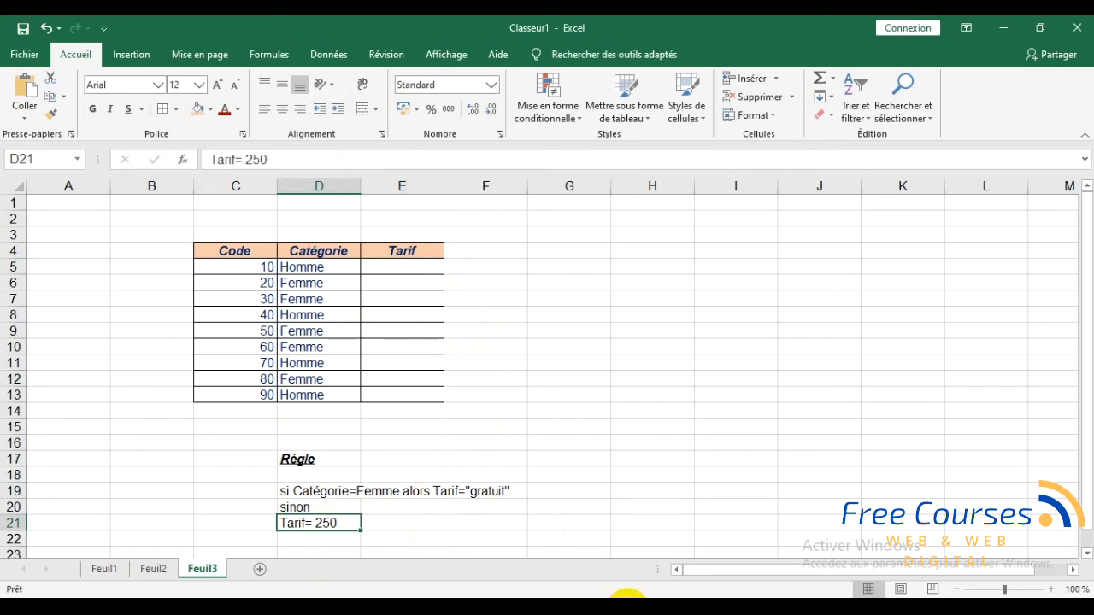
{"action": "left_click", "coordinate": [627, 611]}
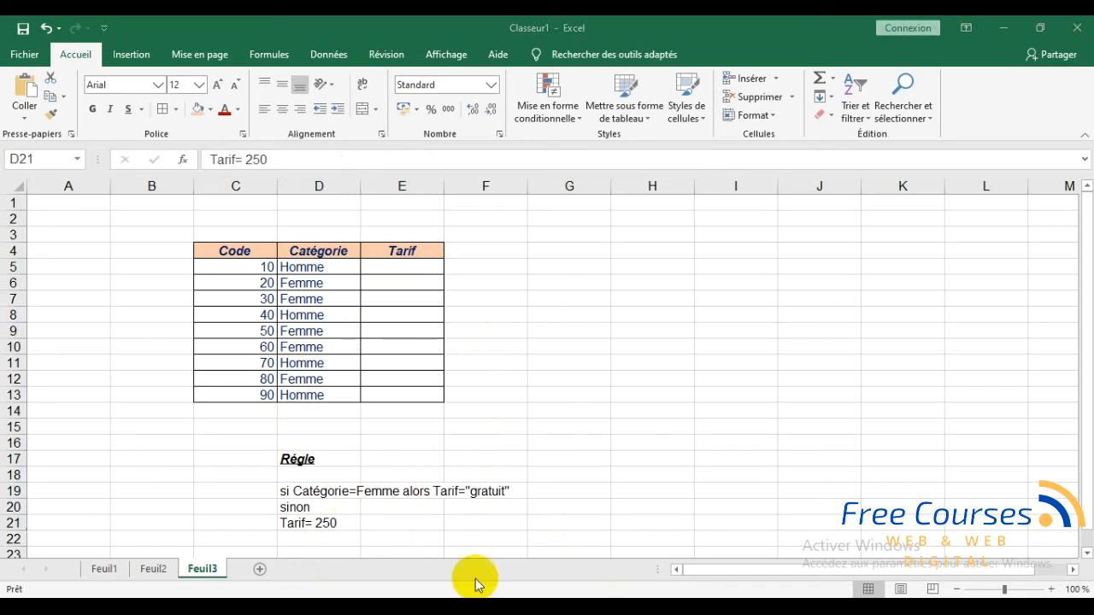
- Enter the formula =SI(D5="Femme";"Gratuit";250) in cell E5 to set the first Tarif from the Catégorie
{"action": "left_click", "coordinate": [407, 275]}
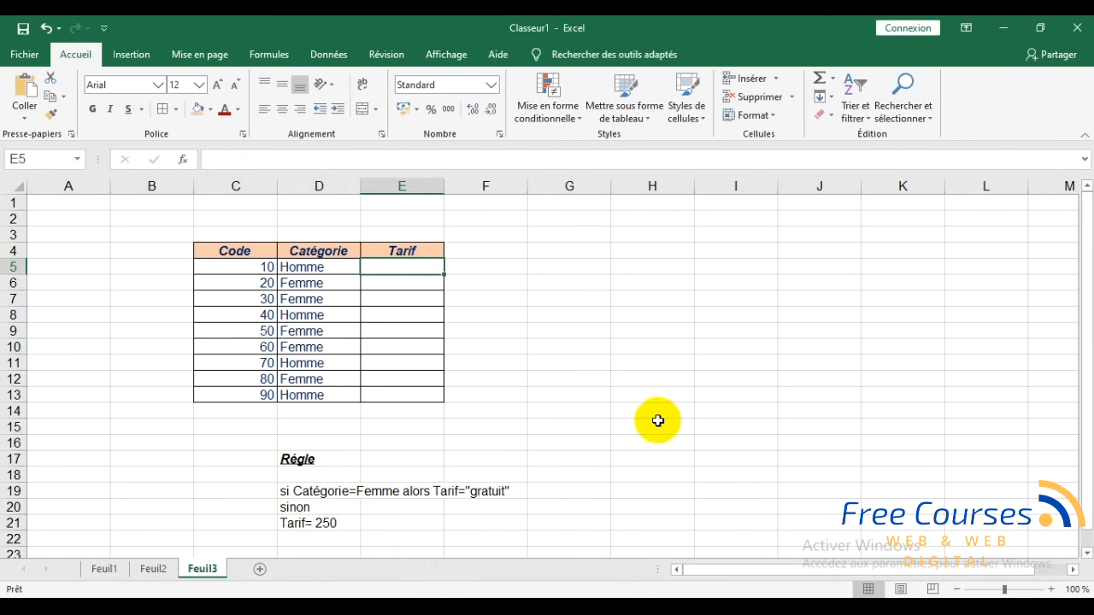
{"action": "type", "text": "="}
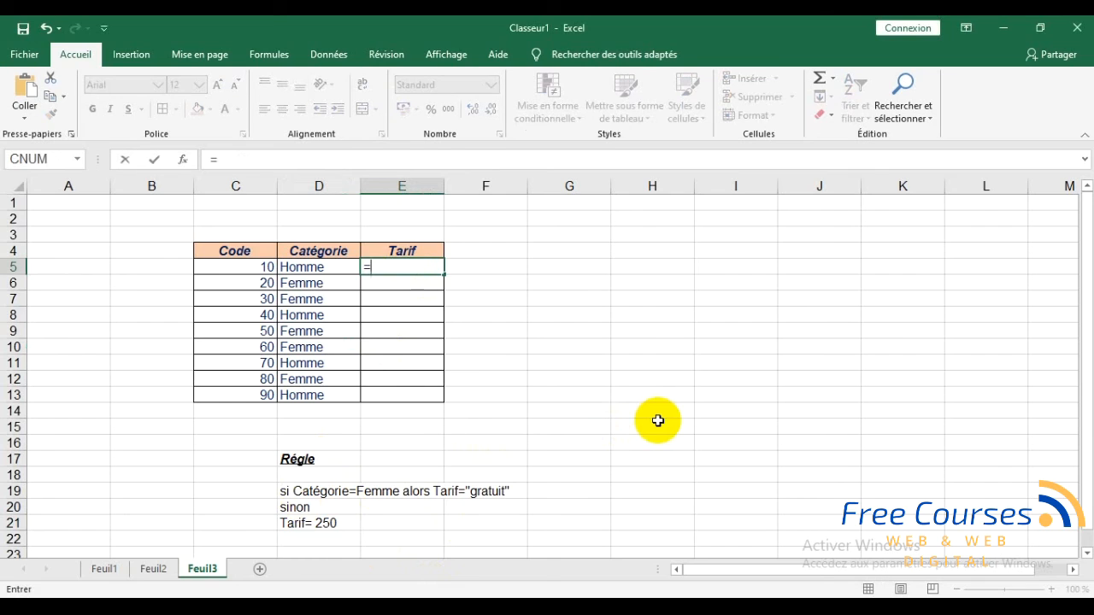
{"action": "type", "text": "si("}
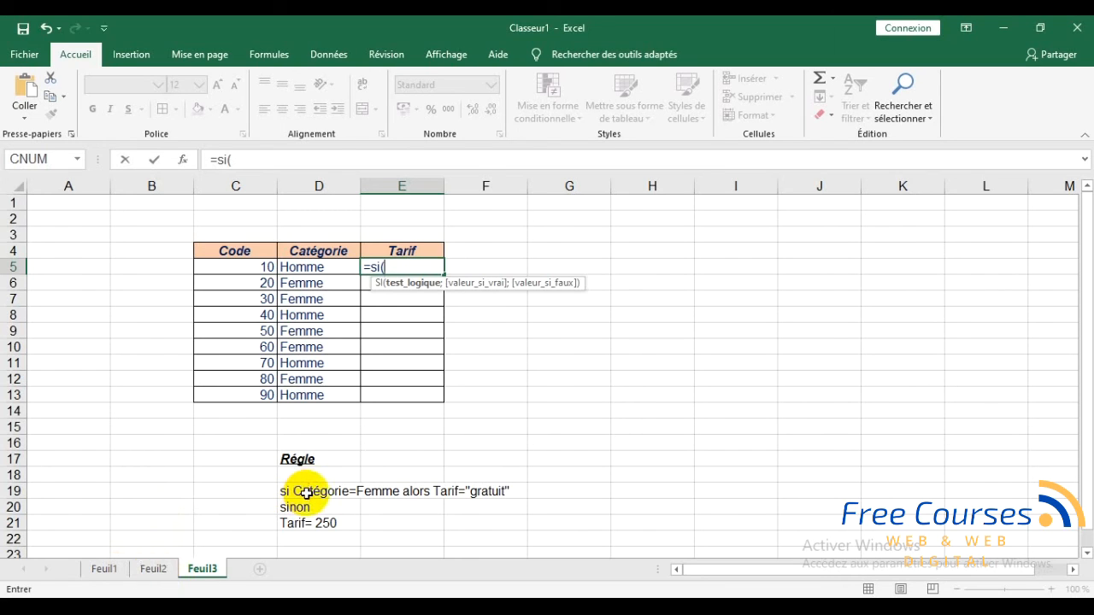
{"action": "left_click", "coordinate": [316, 268]}
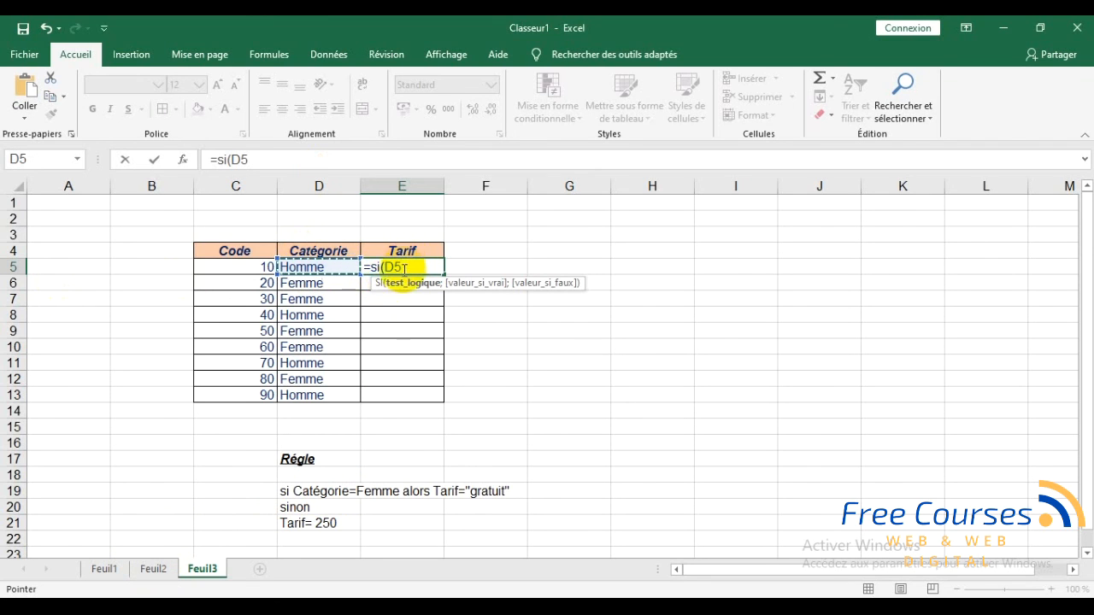
{"action": "type", "text": "="}
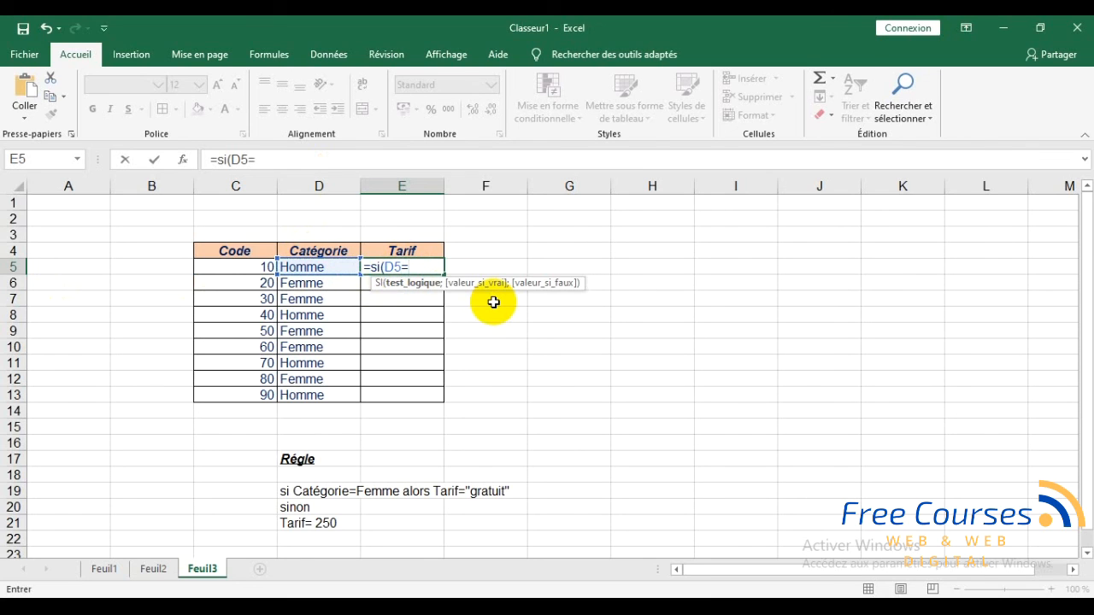
{"action": "type", "text": "\"Femme "}
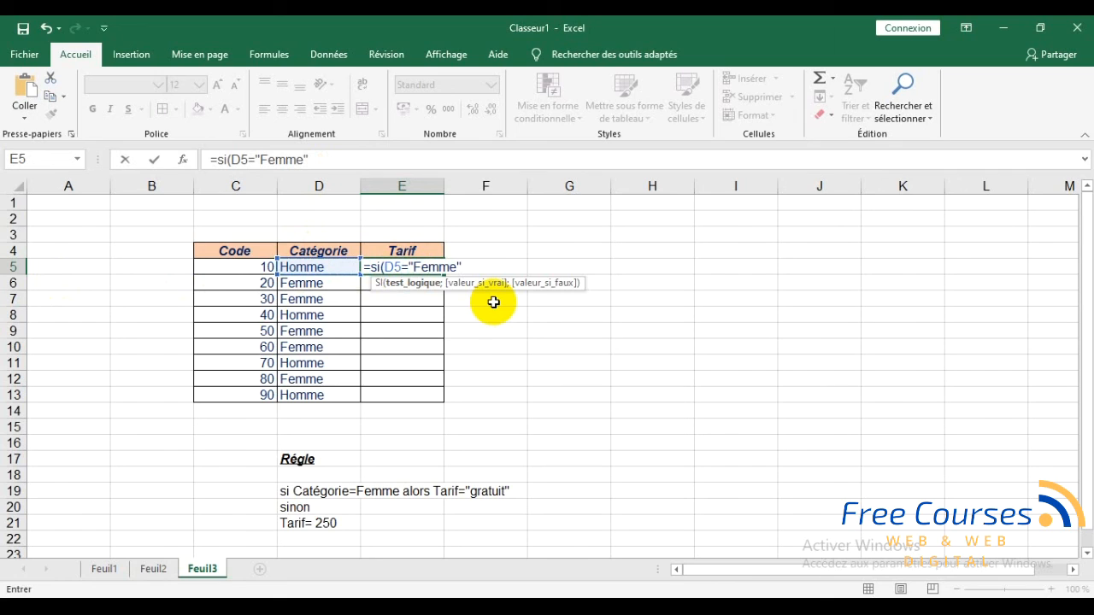
{"action": "type", "text": ";"}
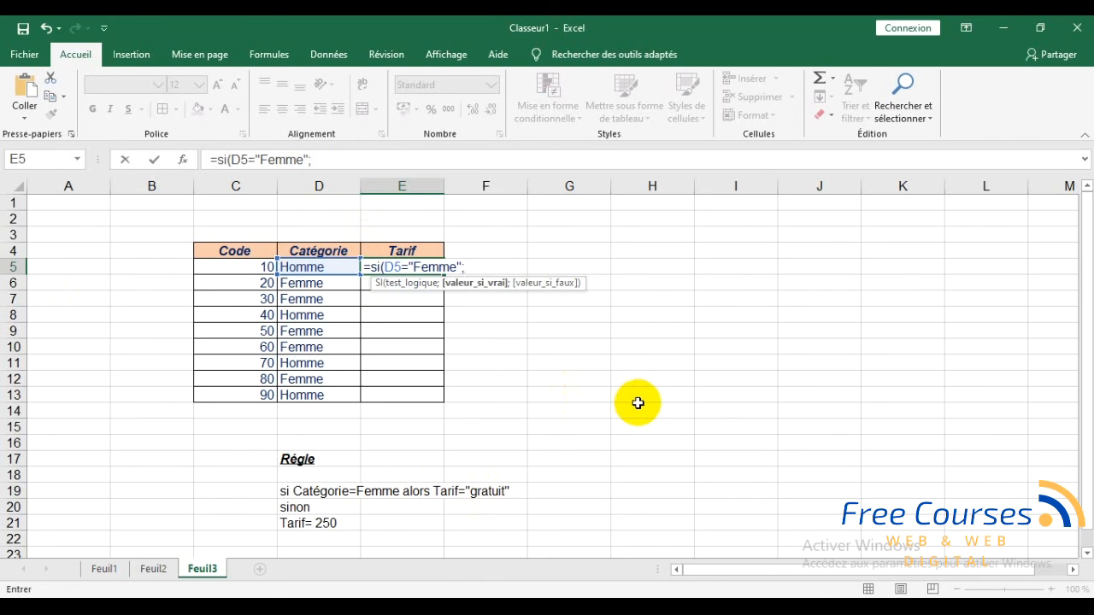
{"action": "type", "text": "\"Gratuit\""}
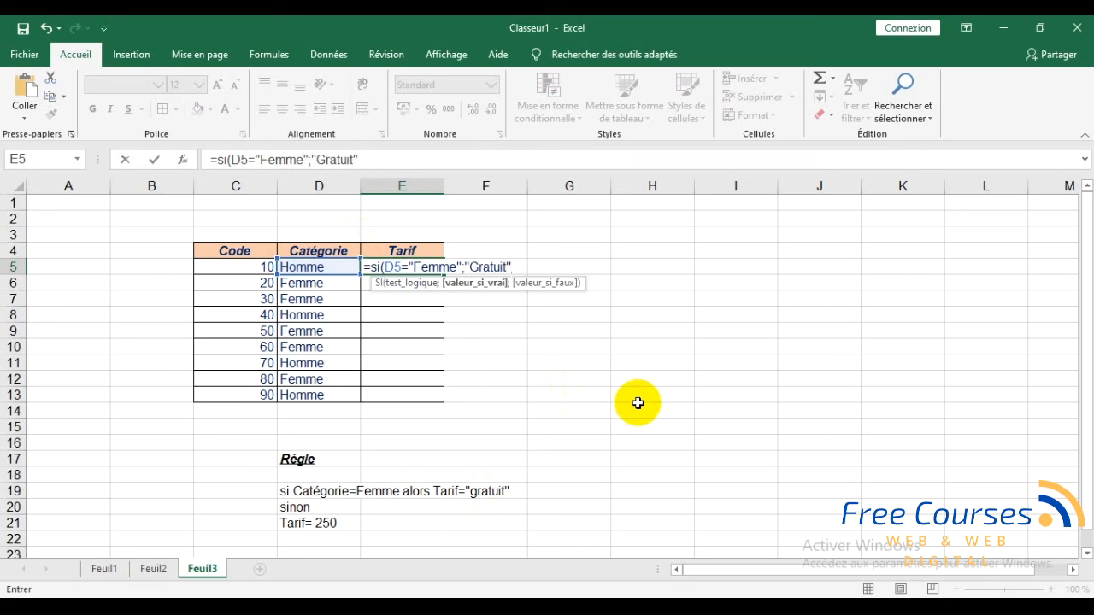
{"action": "type", "text": ";"}
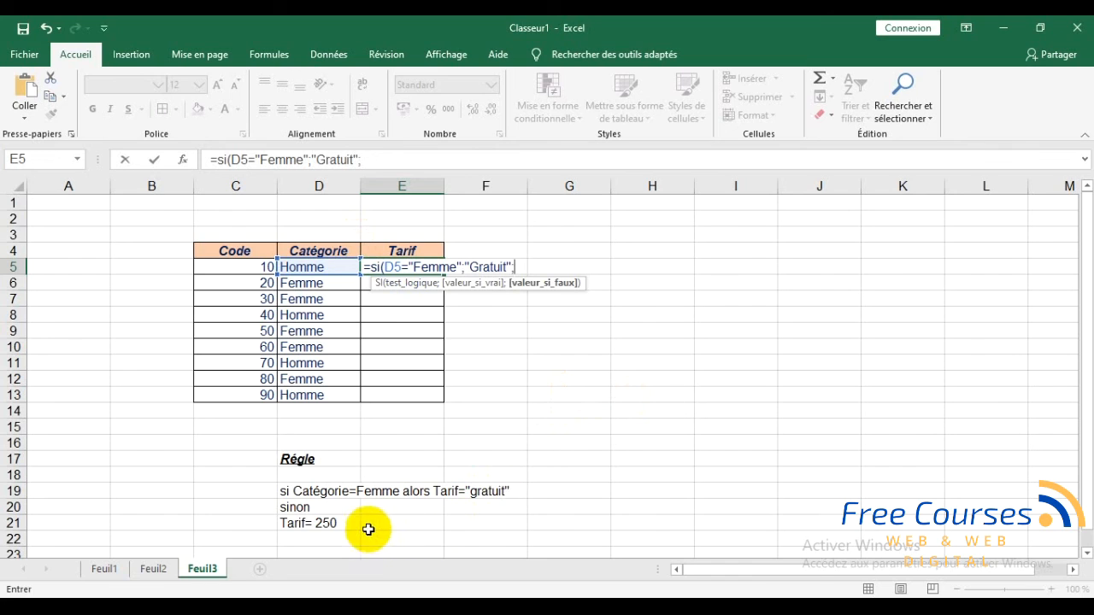
{"action": "type", "text": "250"}
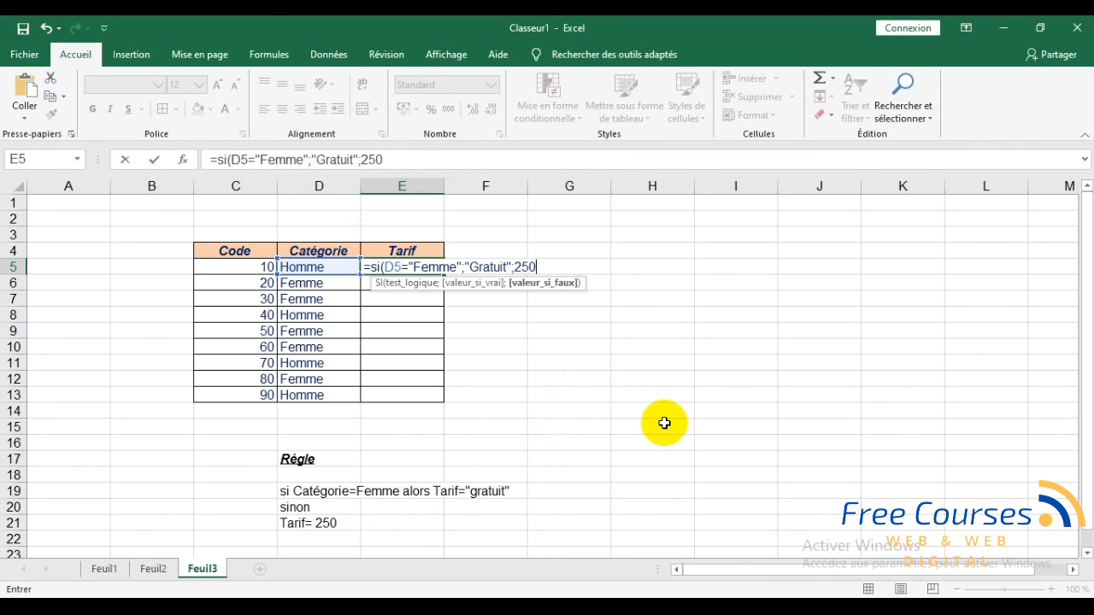
{"action": "type", "text": ")"}
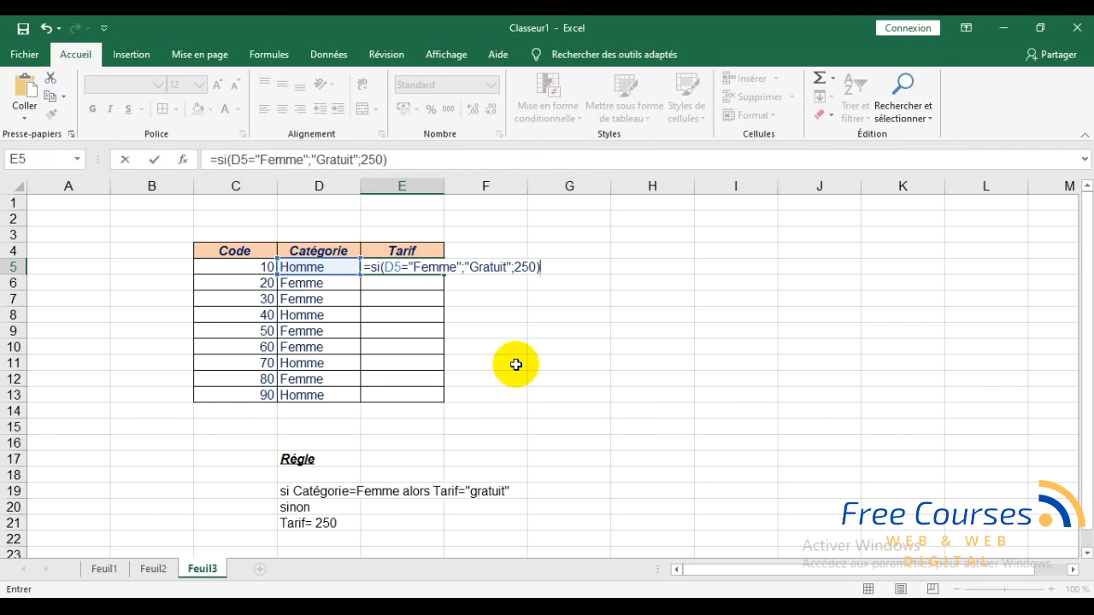
{"action": "key", "text": "Return"}
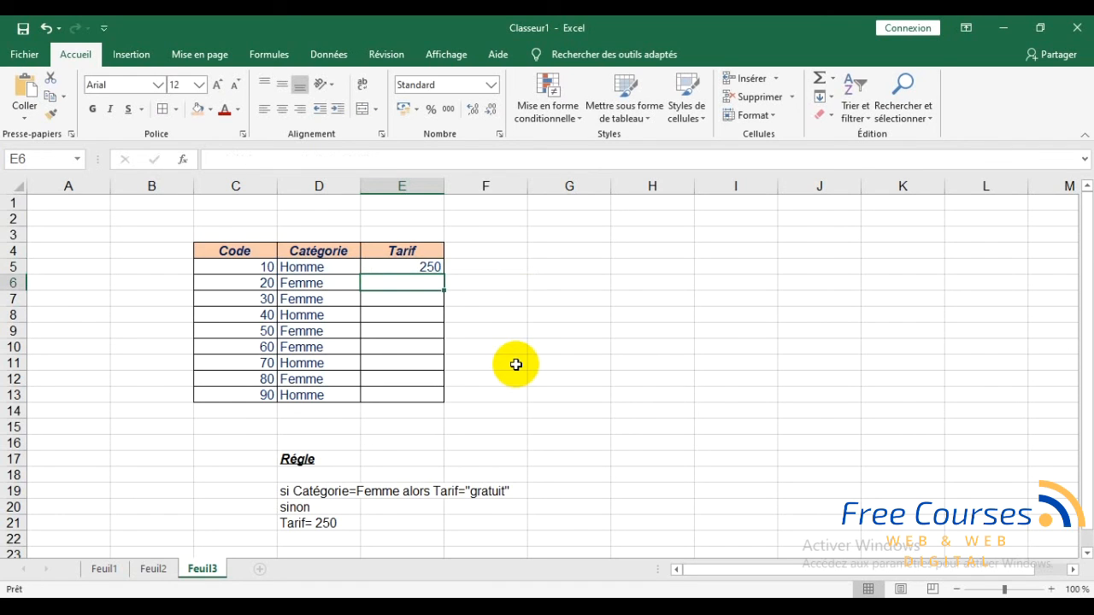
- Fill the SI formula from E5 down to E13 so every remaining code gets a Tarif
{"action": "left_click", "coordinate": [391, 266]}
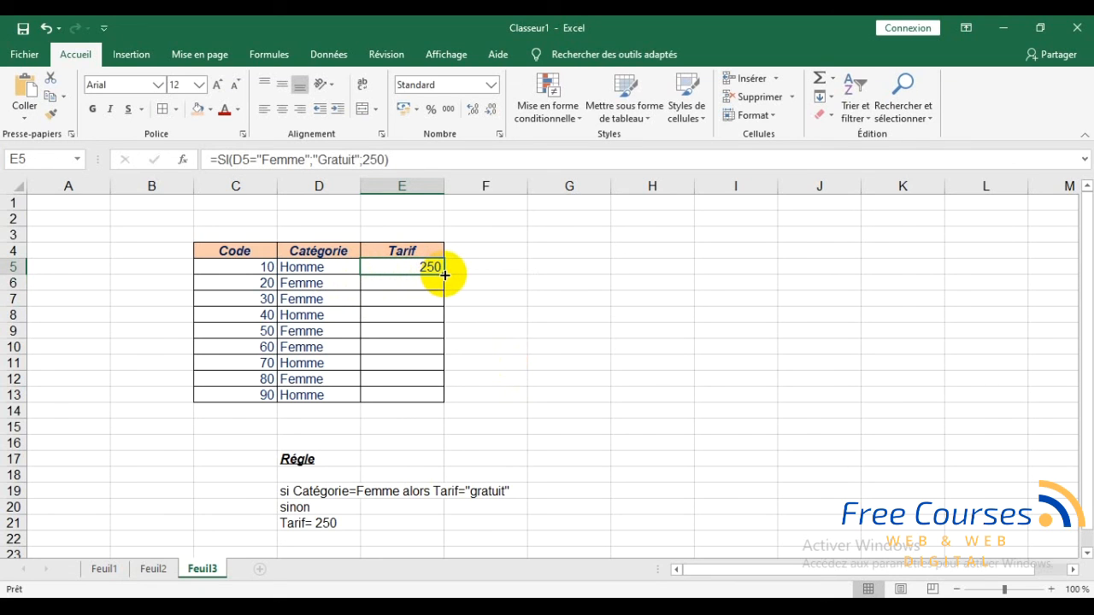
{"action": "left_click_drag", "start_coordinate": [445, 275], "coordinate": [430, 396]}
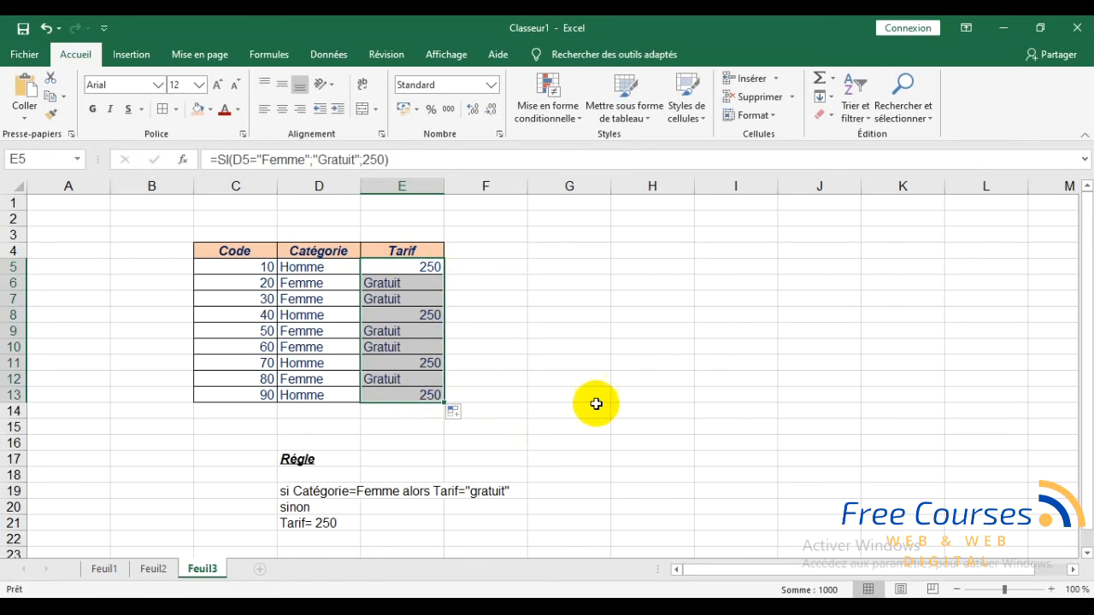
{"action": "left_click", "coordinate": [629, 395]}
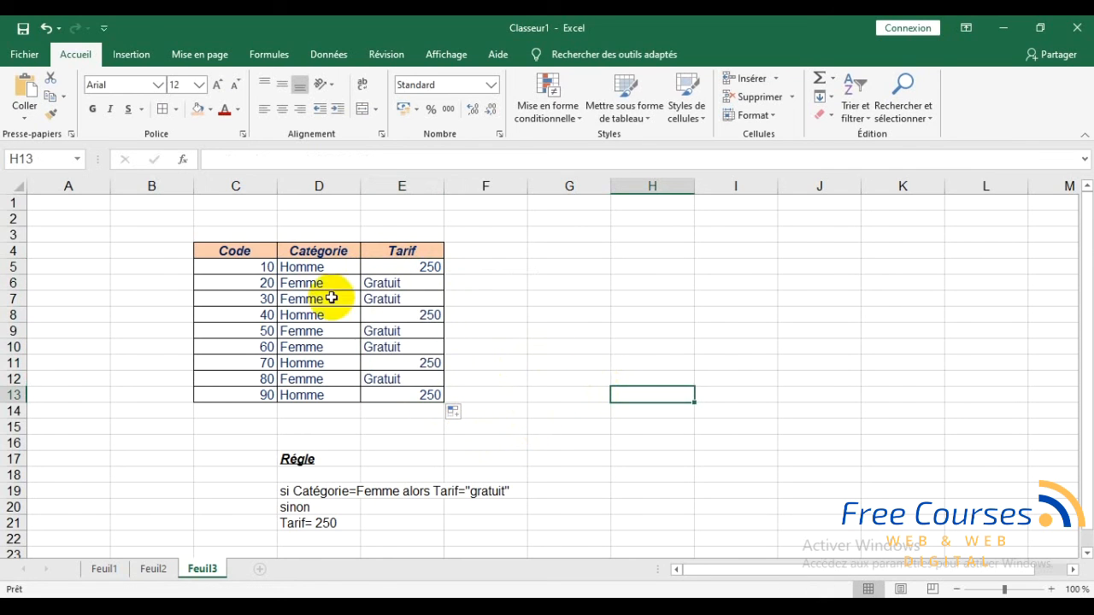
- Check the copied Tarif results in E6 to E13 one by one against the Catégorie values
{"action": "left_click", "coordinate": [378, 288]}
{"action": "left_click", "coordinate": [387, 301]}
{"action": "left_click", "coordinate": [398, 316]}
{"action": "left_click", "coordinate": [399, 334]}
{"action": "left_click", "coordinate": [403, 348]}
{"action": "left_click", "coordinate": [407, 363]}
{"action": "left_click", "coordinate": [410, 379]}
{"action": "left_click", "coordinate": [412, 396]}
{"action": "left_click", "coordinate": [560, 393]}
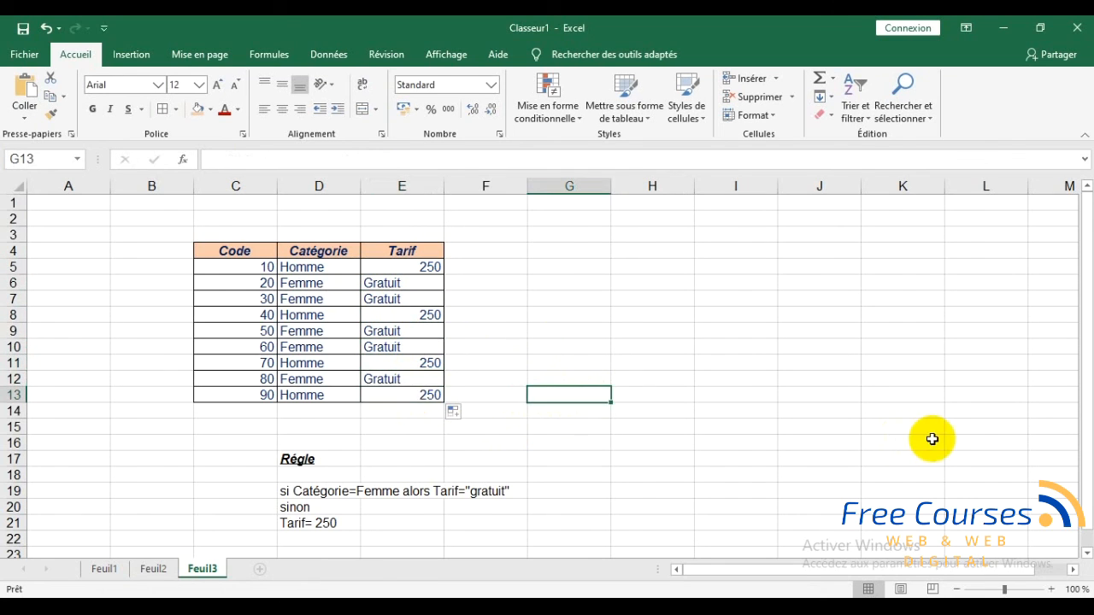